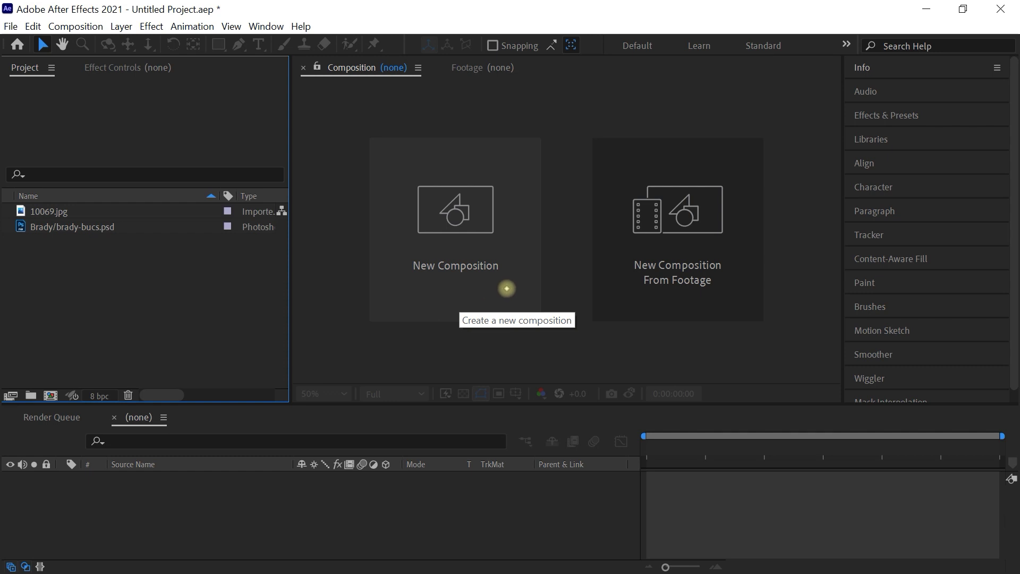
Start a new composition named Brady at 1920×1080, 29.97 fps, 5-second duration.
click(504, 284)
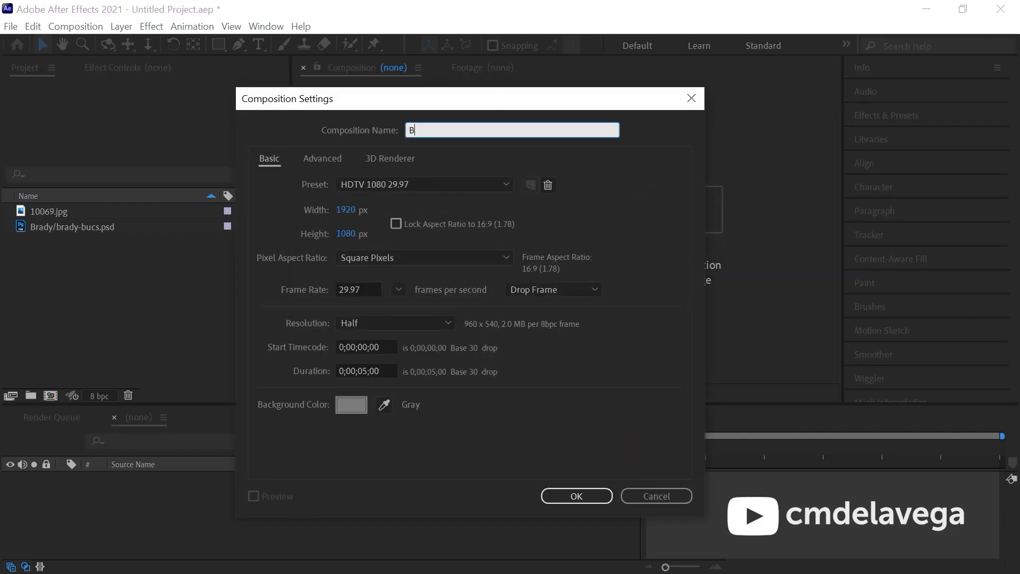
text(Brady)
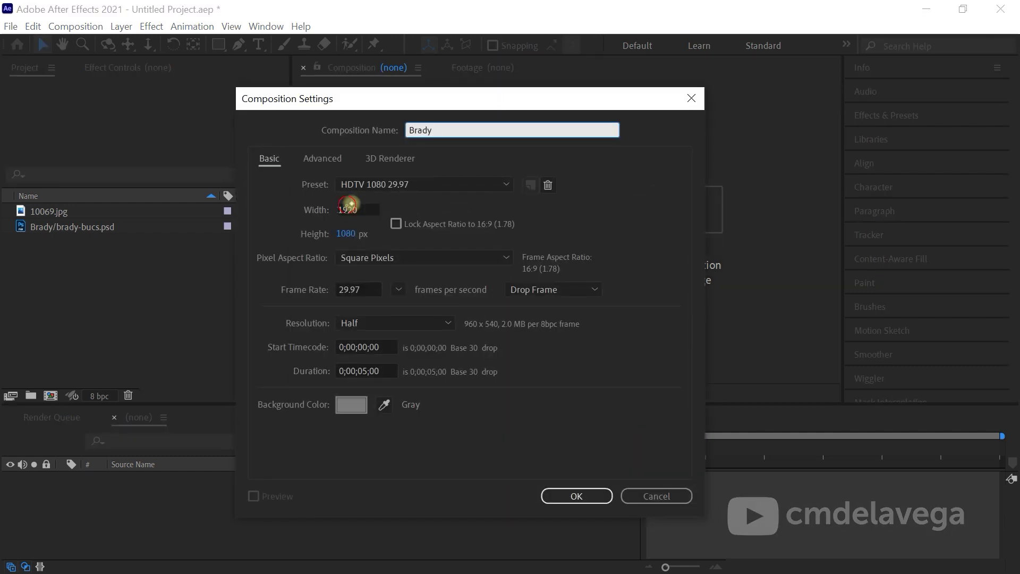
click(346, 209)
click(348, 238)
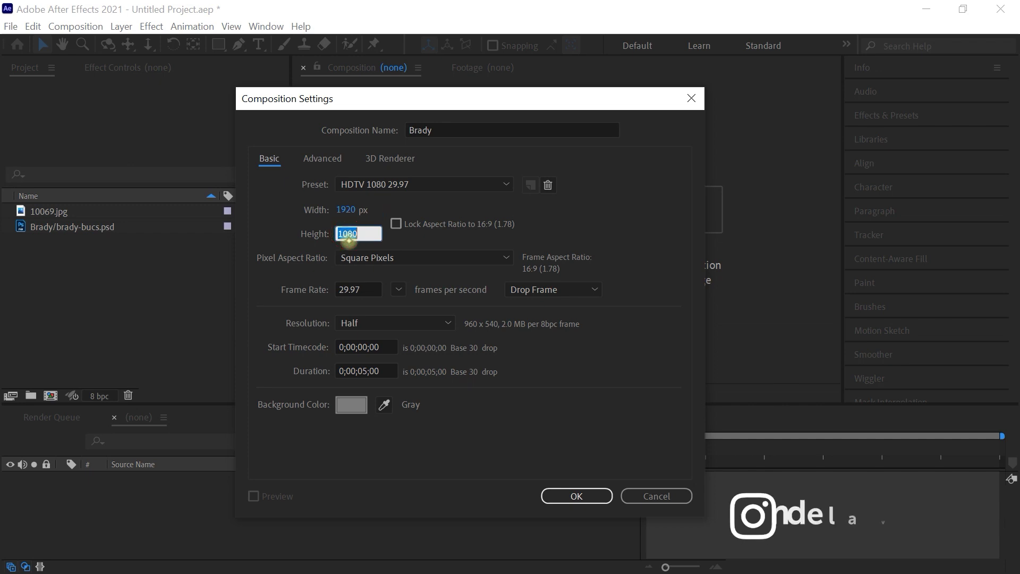
click(366, 287)
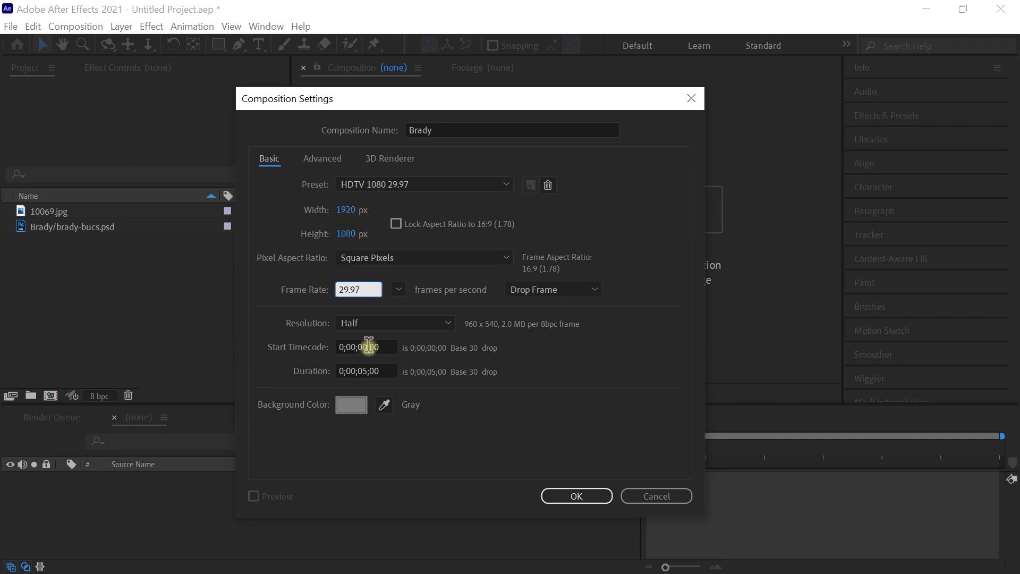
drag(361, 365, 416, 372)
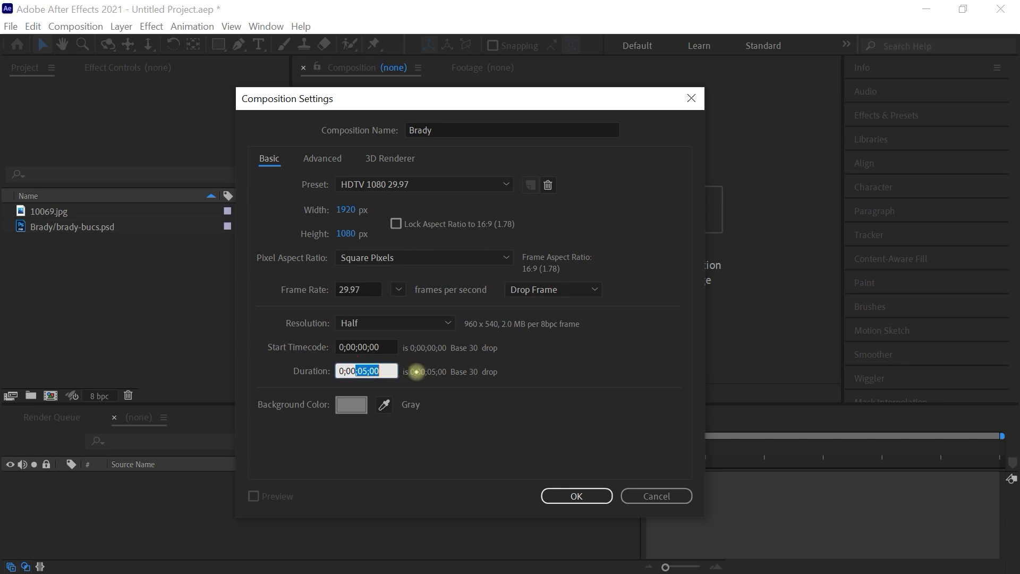
Set the composition background colour to neutral grey and create the Brady comp.
click(351, 404)
click(554, 383)
drag(543, 387, 498, 430)
click(894, 295)
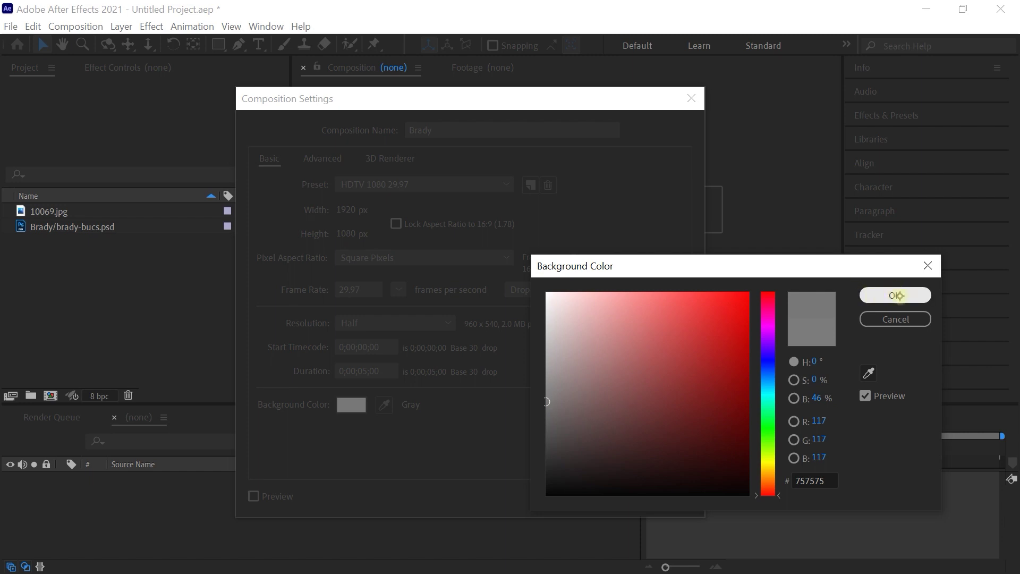
click(583, 492)
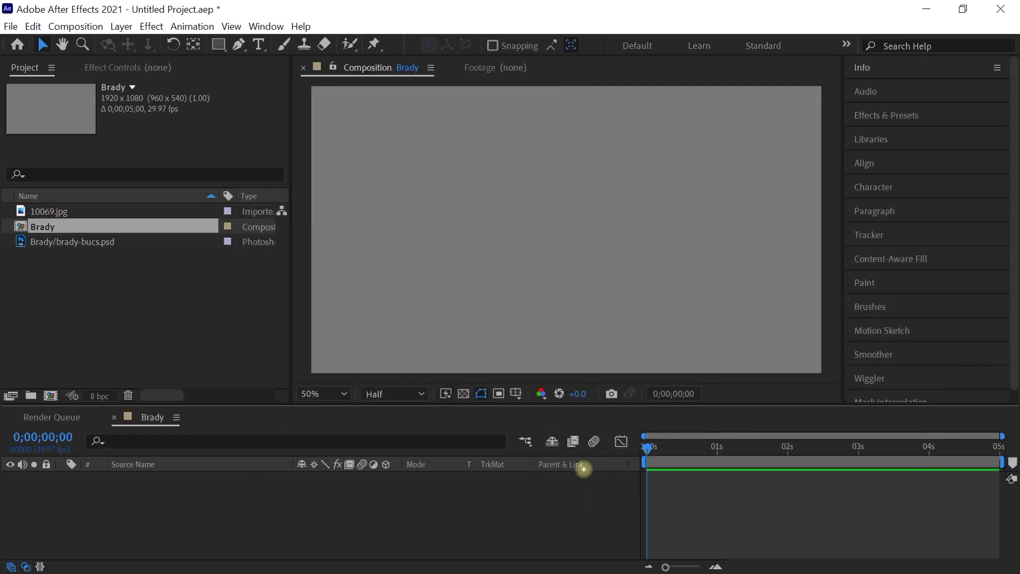
Preview brady-bucs.psd, then add it as a layer in the Brady composition.
click(109, 245)
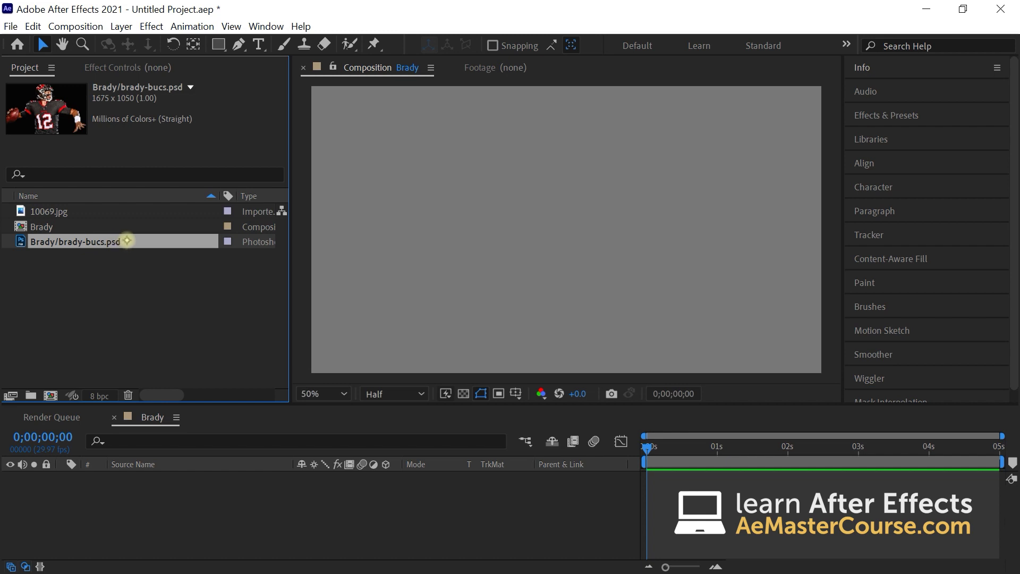
double_click(125, 240)
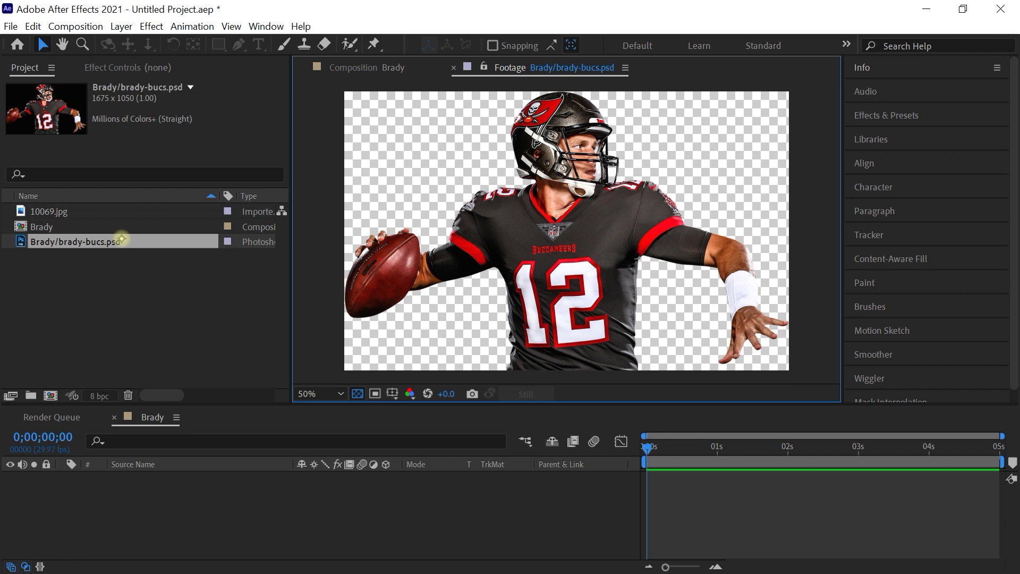
click(363, 67)
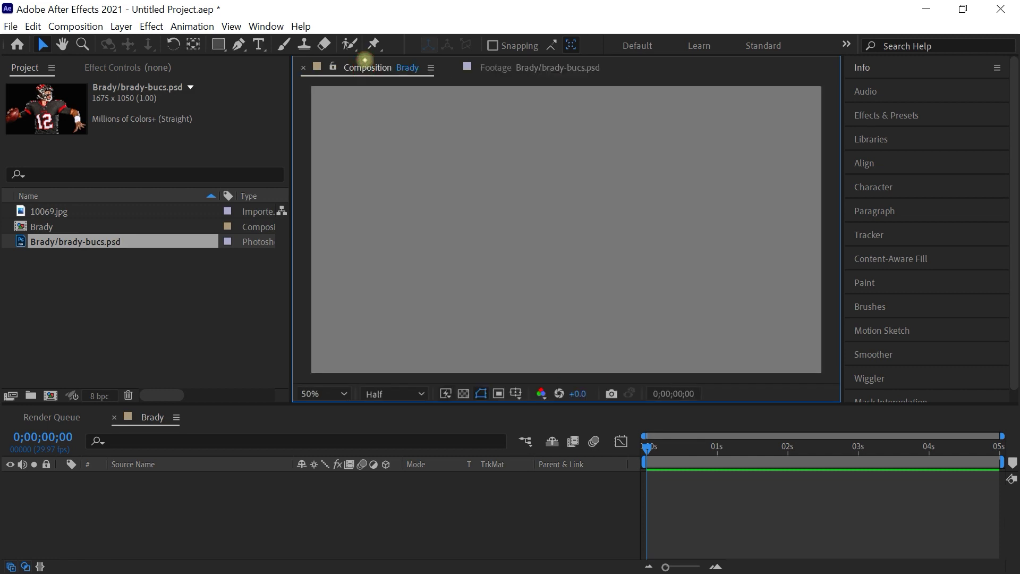
drag(117, 241, 164, 489)
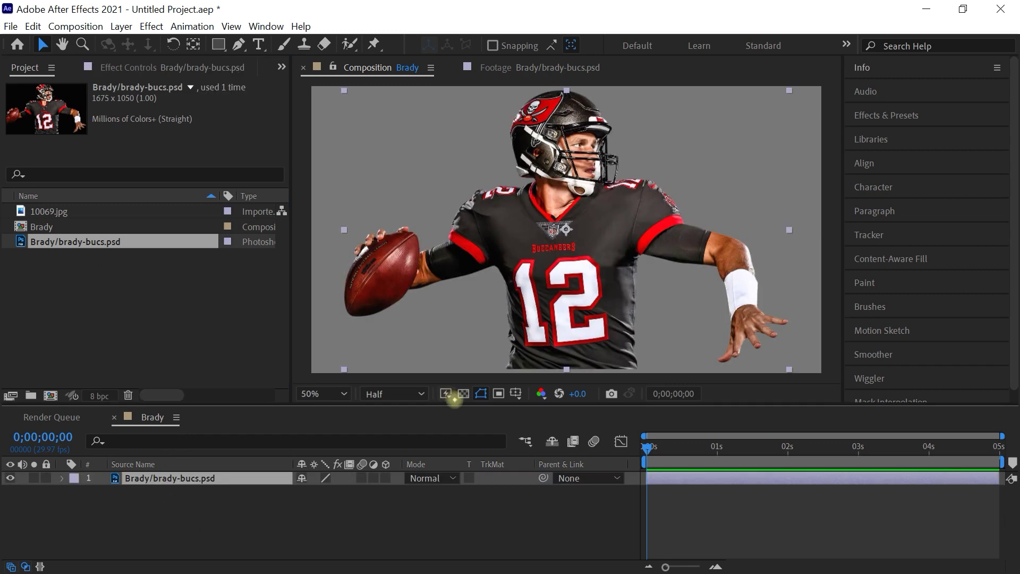
click(463, 393)
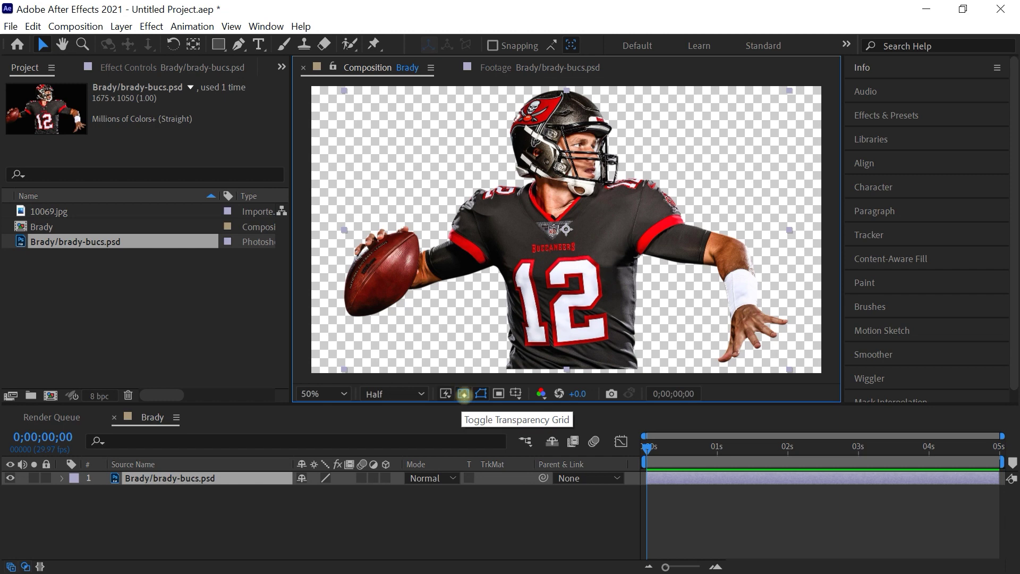
click(463, 394)
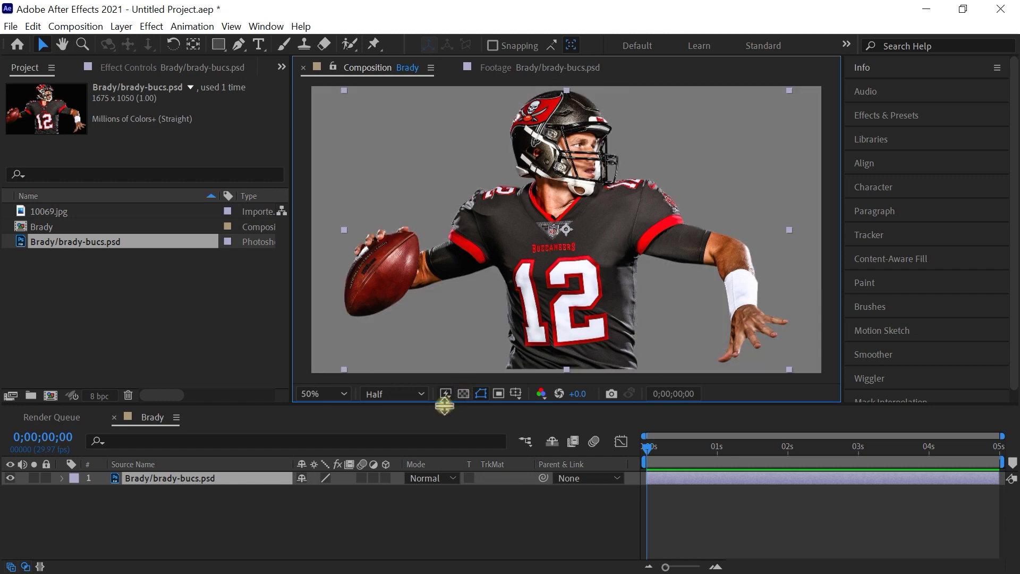
Scale the brady-bucs layer to 80%.
key(s)
click(323, 491)
text(8)
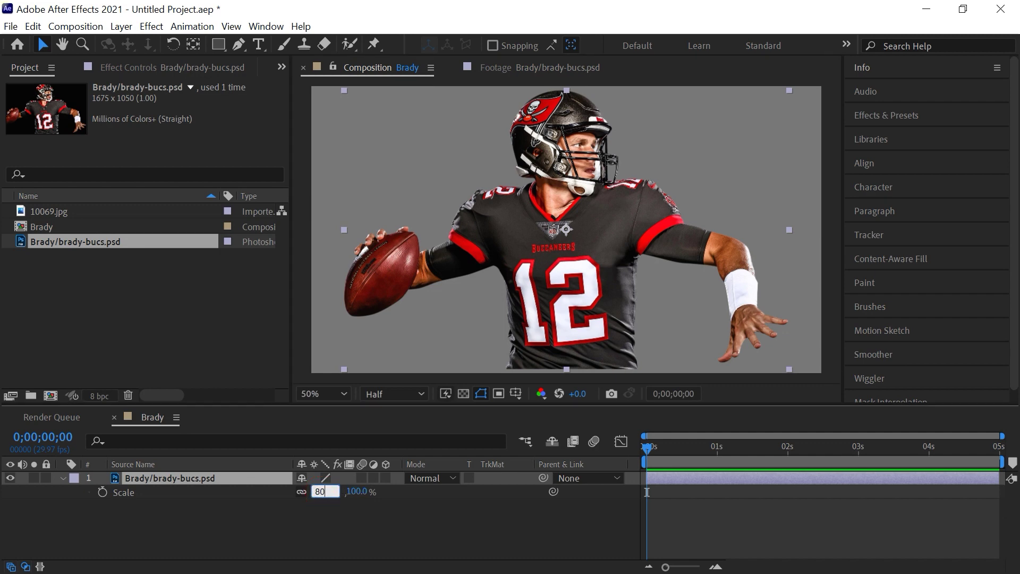
text(0)
key(Return)
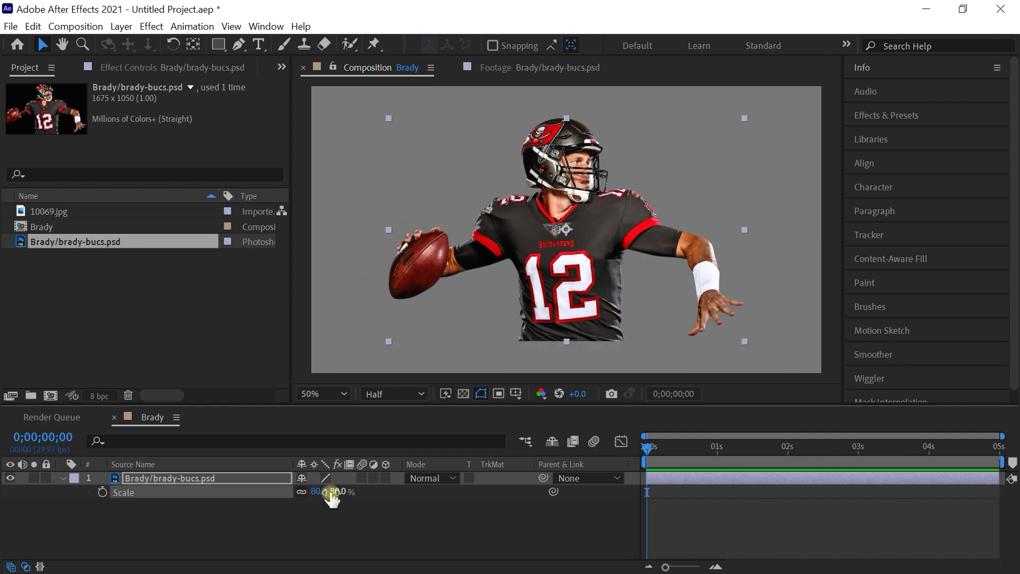
Nest the Brady composition inside a new Brady 2 composition.
click(53, 227)
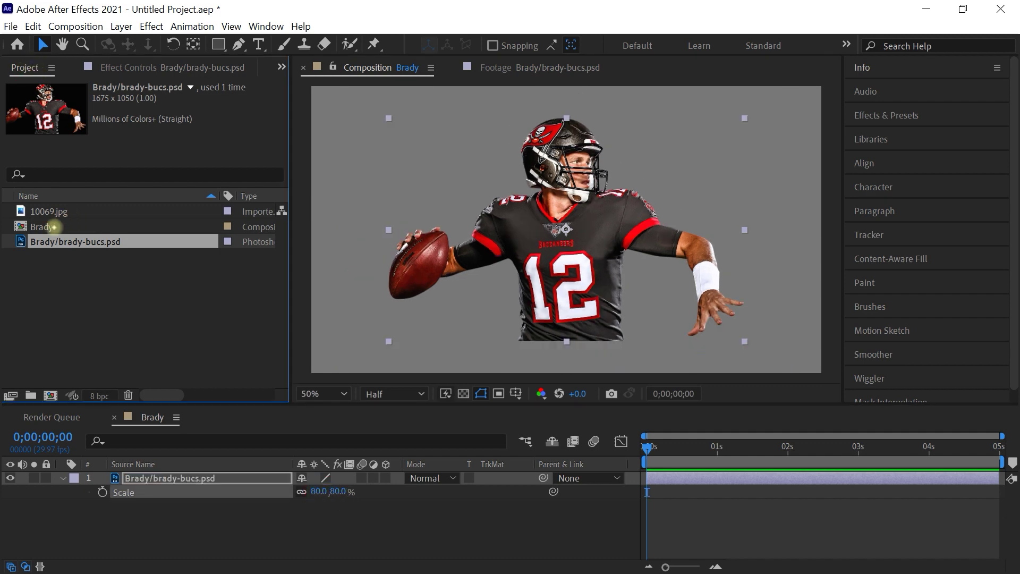
click(48, 226)
drag(62, 228, 50, 397)
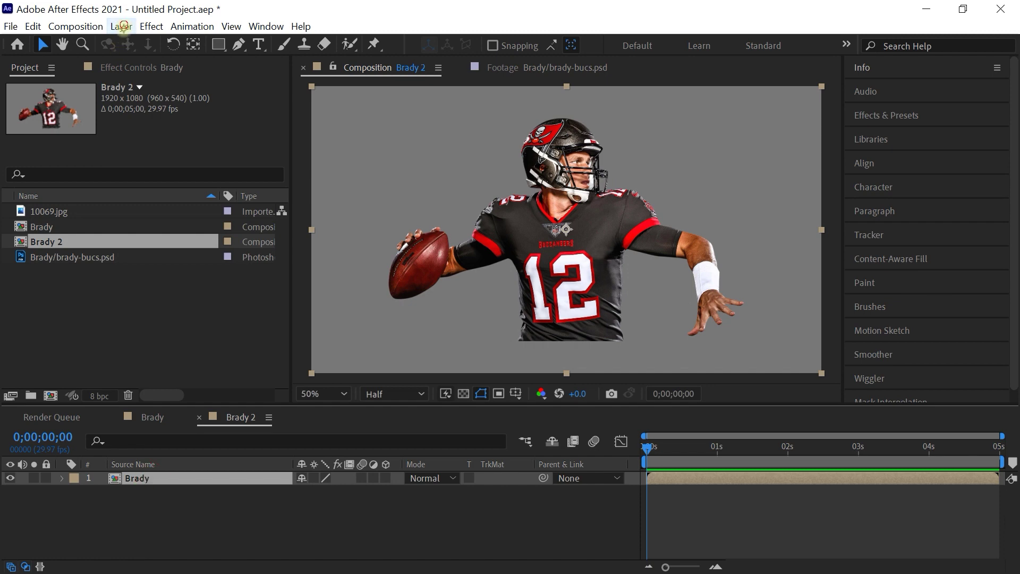
Auto-trace the Brady layer's alpha channel for the current frame onto a new layer.
click(121, 26)
click(122, 494)
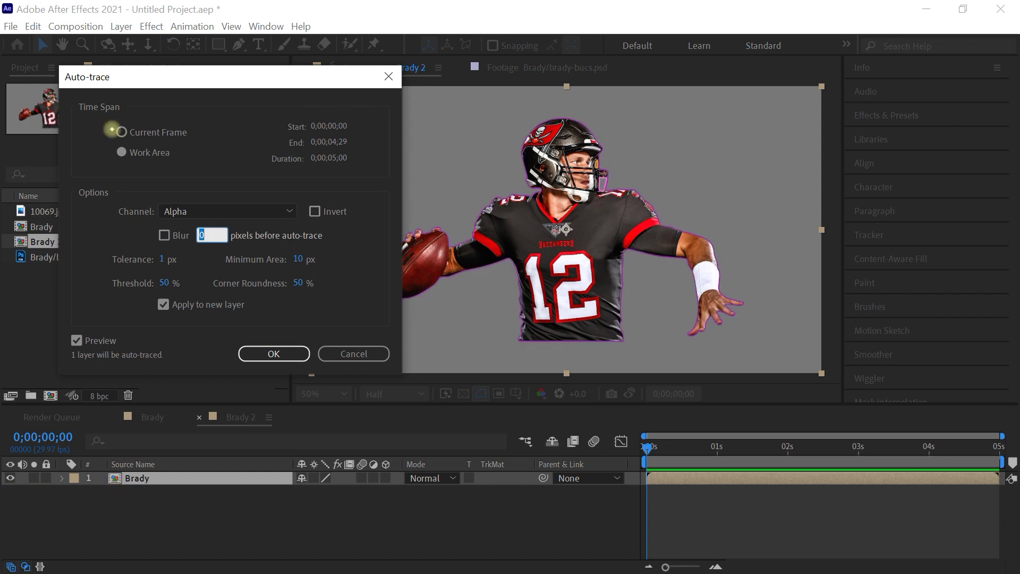
click(154, 132)
click(205, 211)
click(201, 226)
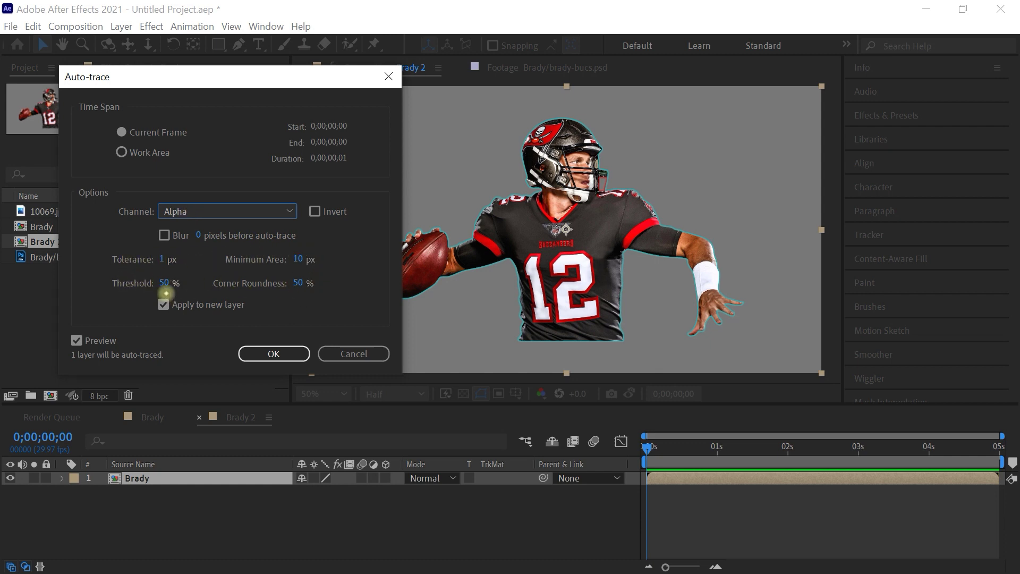
click(163, 304)
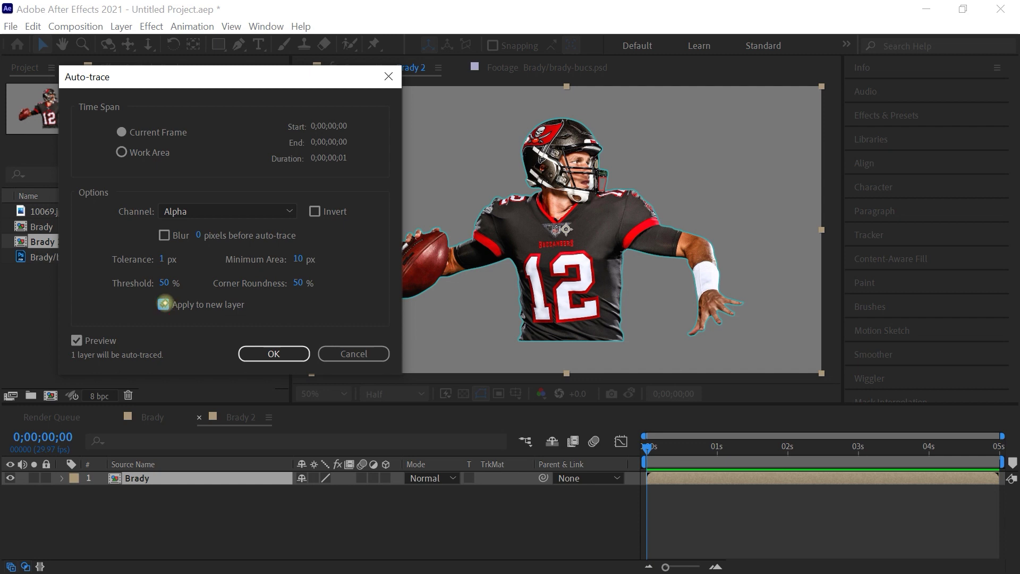
click(292, 353)
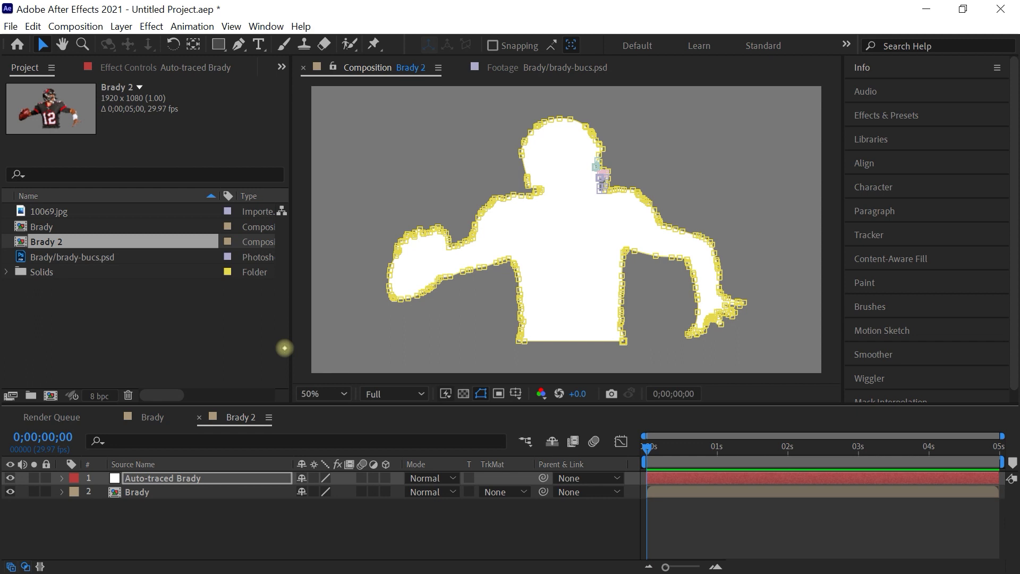
click(195, 476)
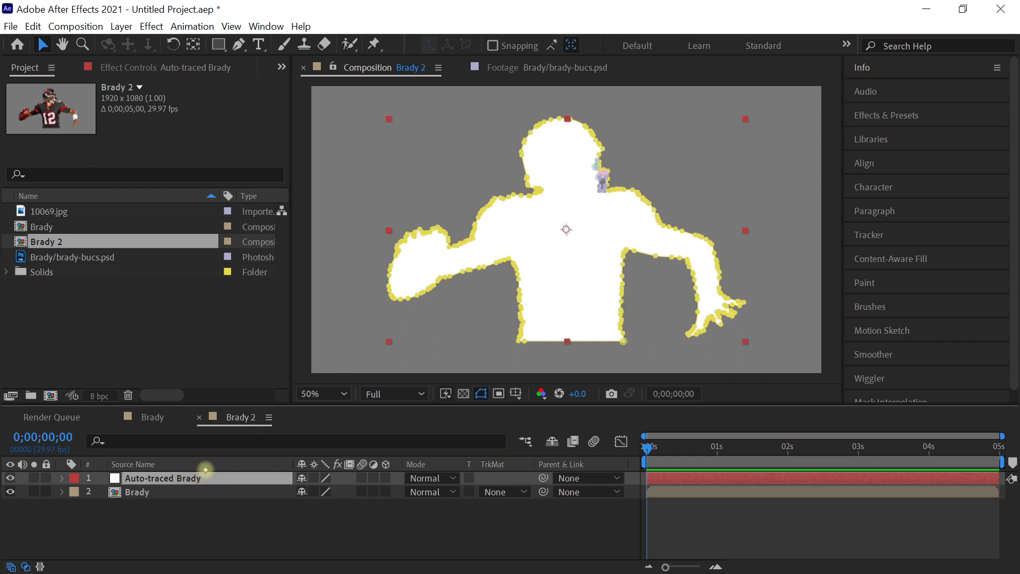
key(Return)
text(B)
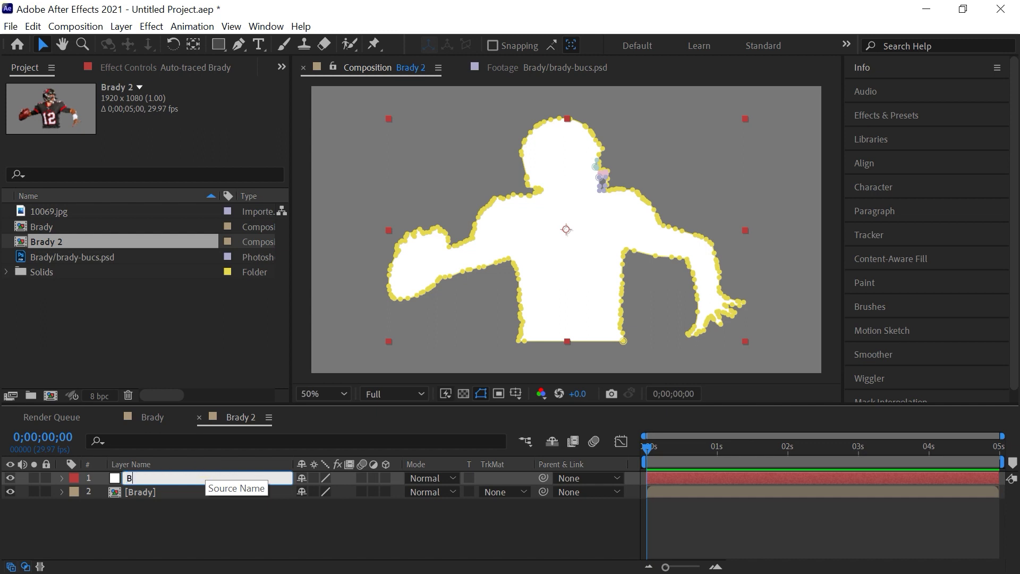
text(order 1)
key(Return)
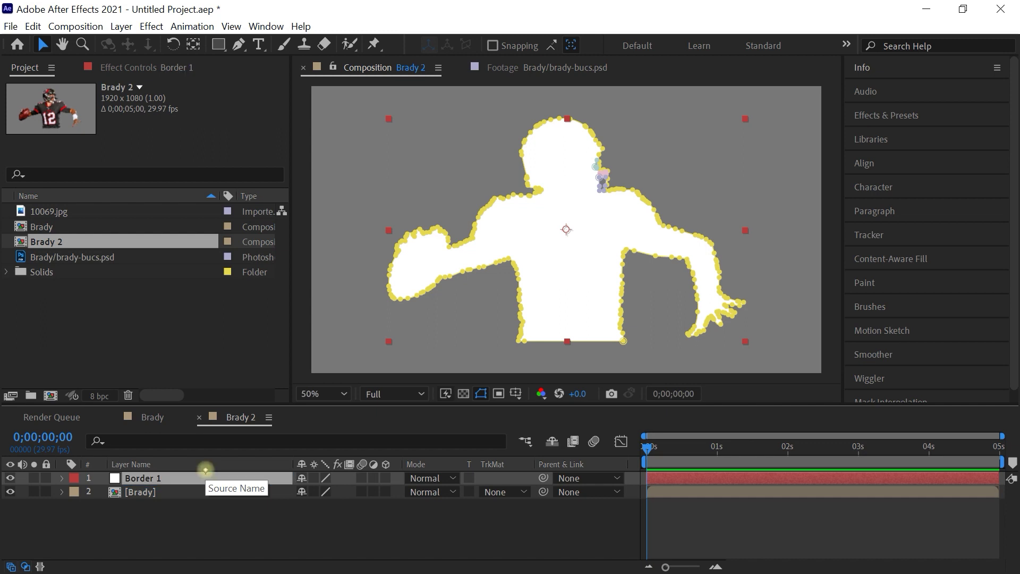
key(ctrl+[)
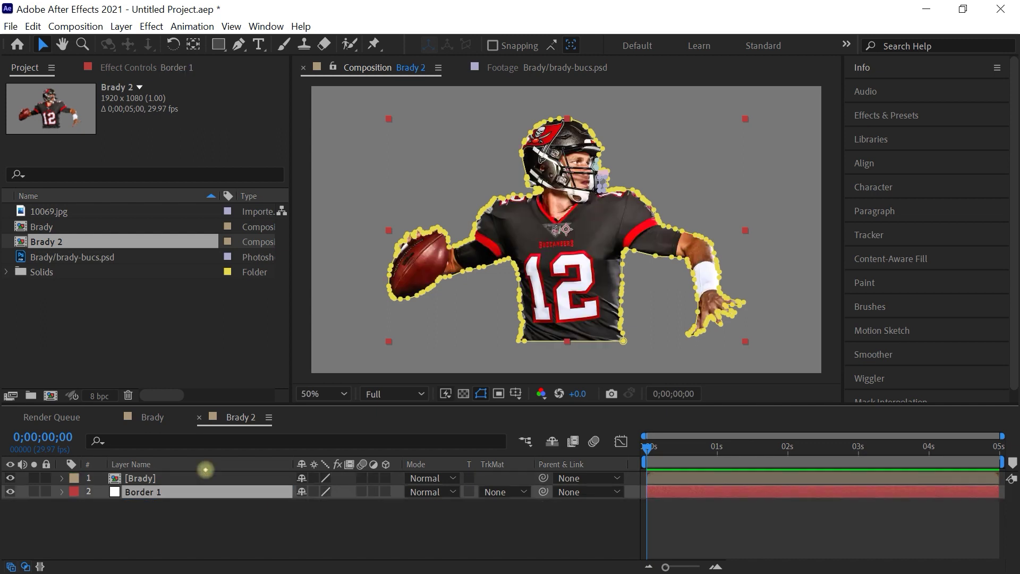
click(62, 491)
click(76, 504)
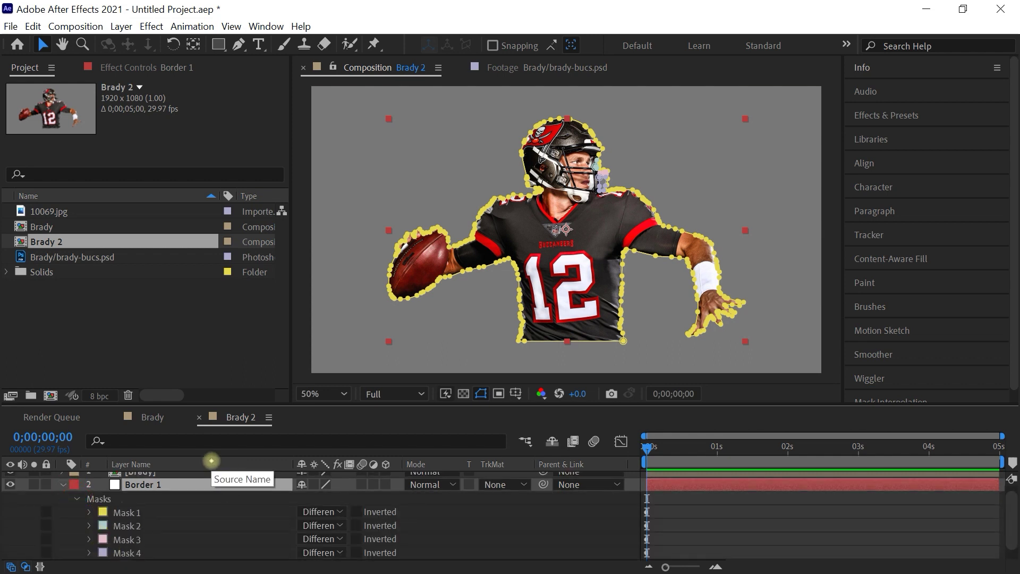
click(126, 512)
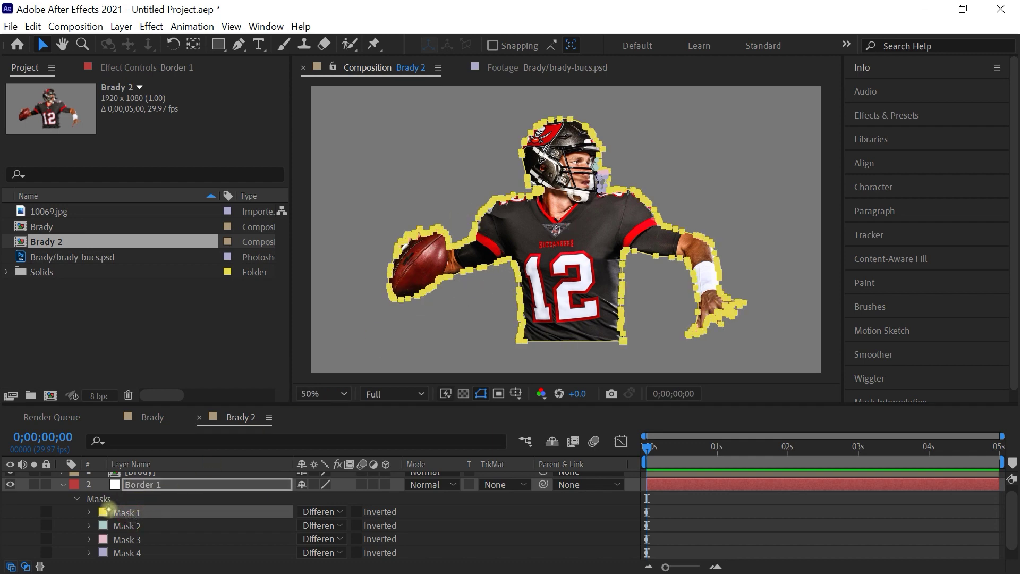
click(103, 511)
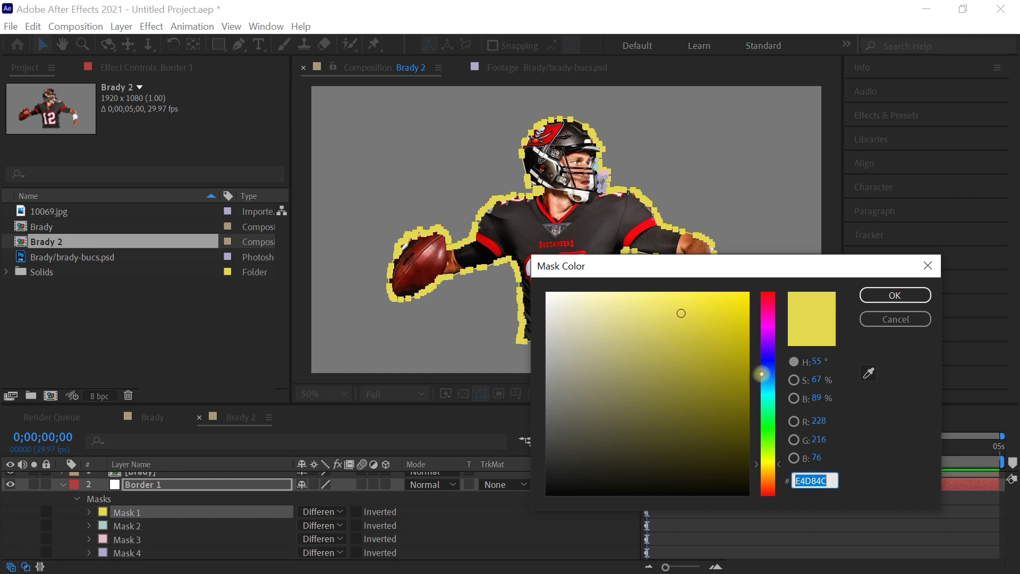
click(768, 379)
click(731, 303)
click(866, 296)
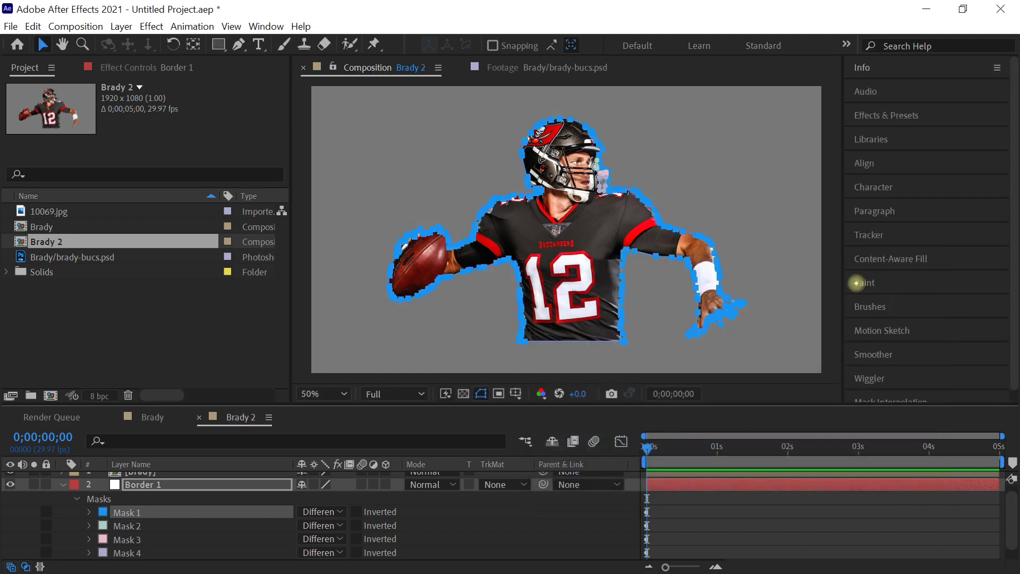
key(slash)
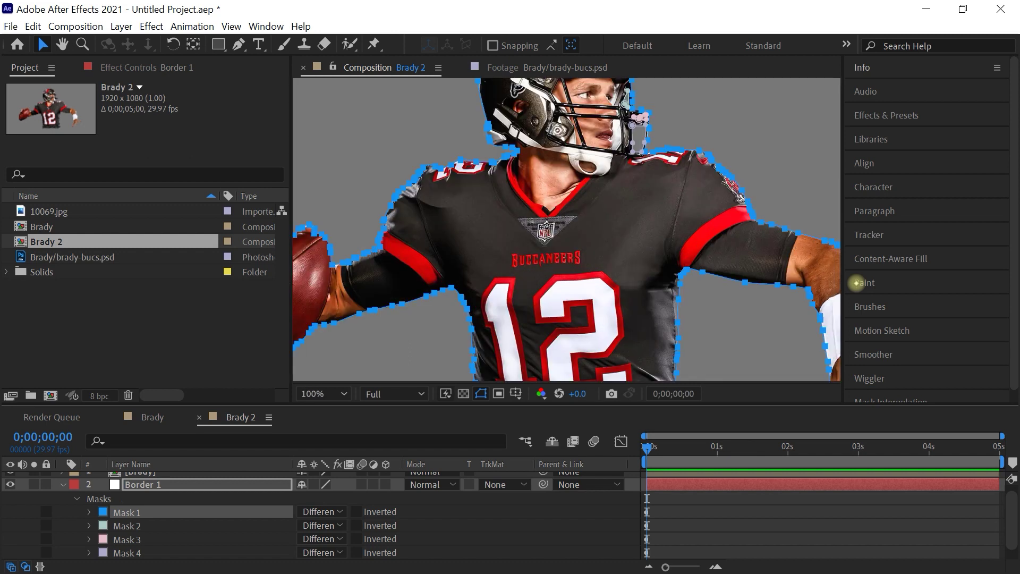
drag(644, 146, 624, 181)
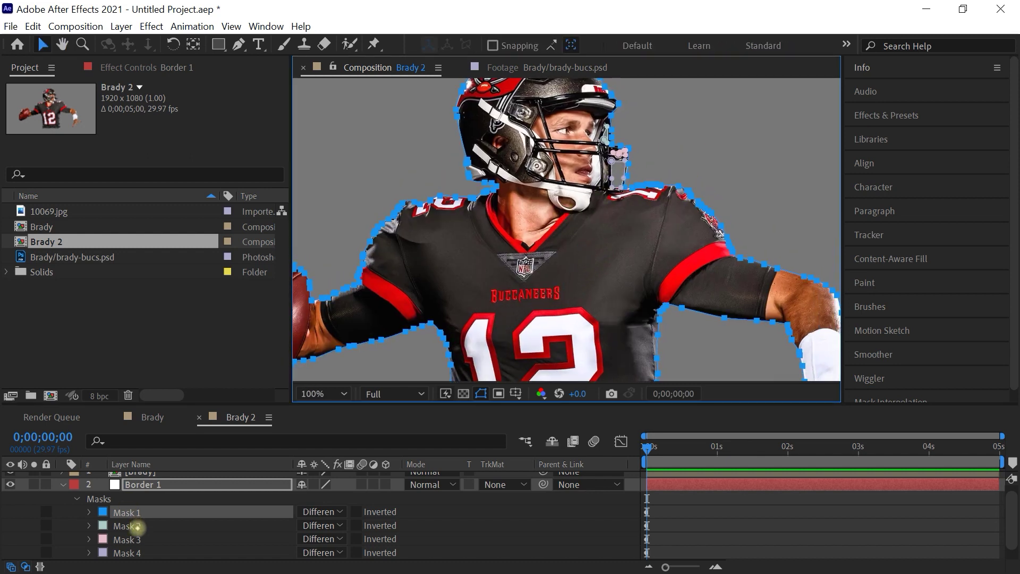
click(136, 526)
click(141, 539)
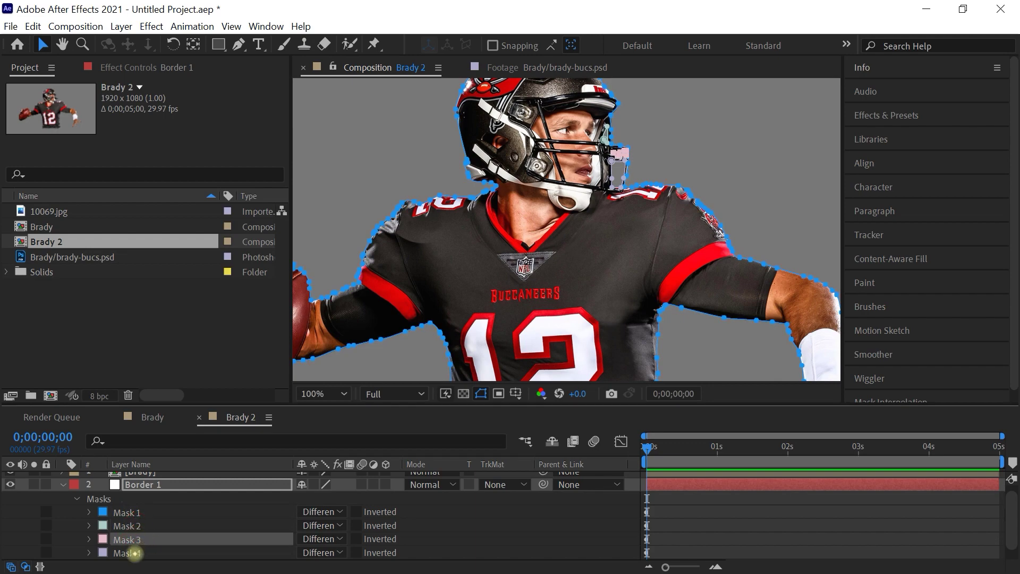
click(135, 553)
click(130, 512)
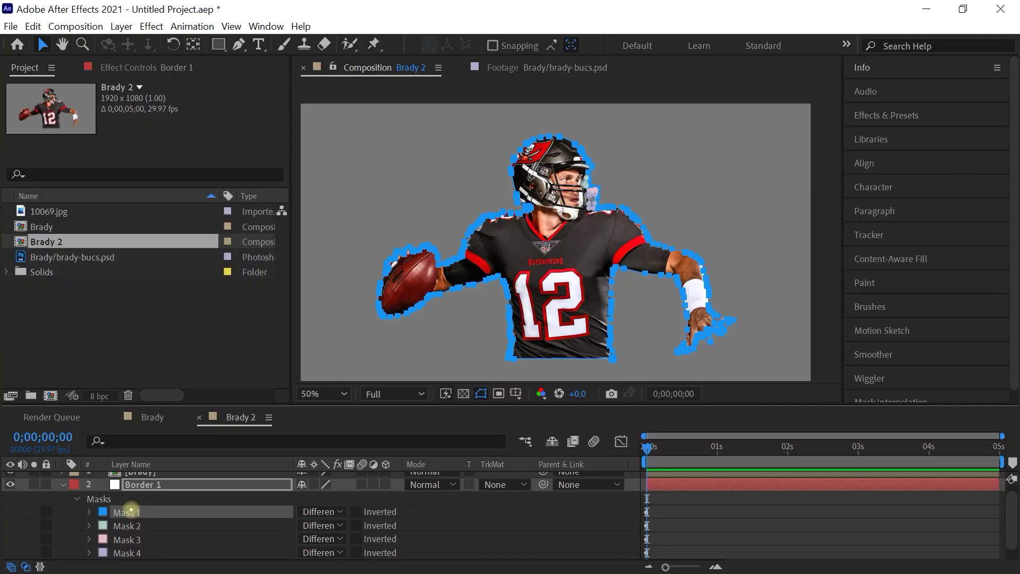
Set Mask Expansion of Border 1's Mask 1 to 30 pixels.
click(89, 511)
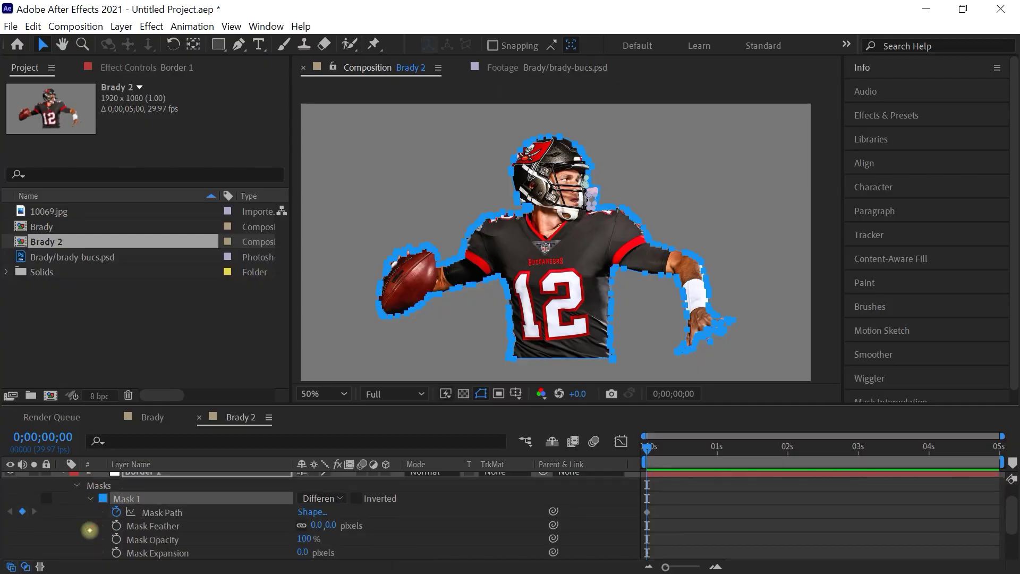
click(116, 513)
click(117, 512)
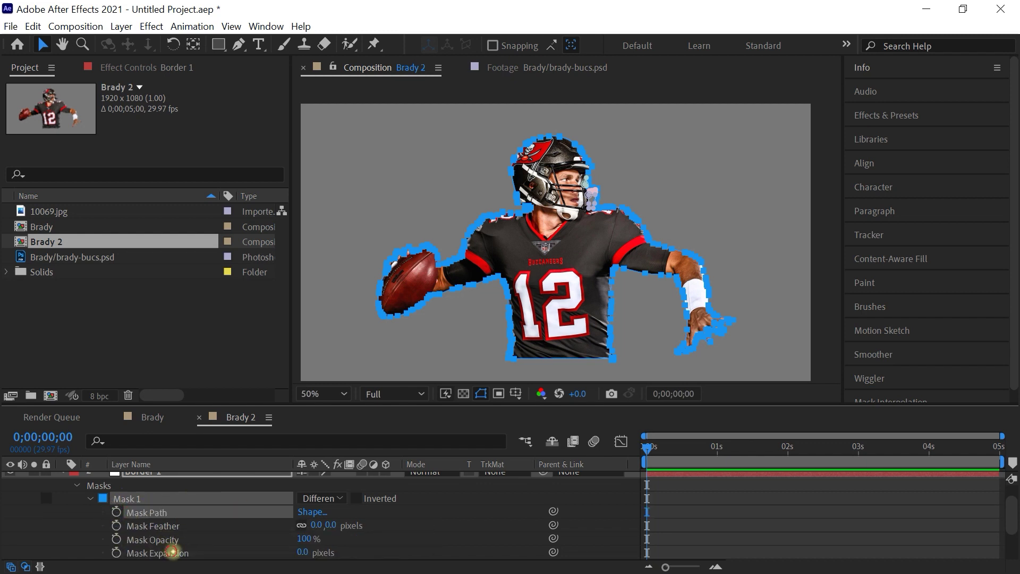
click(172, 551)
scroll(1008, 510, down, 1)
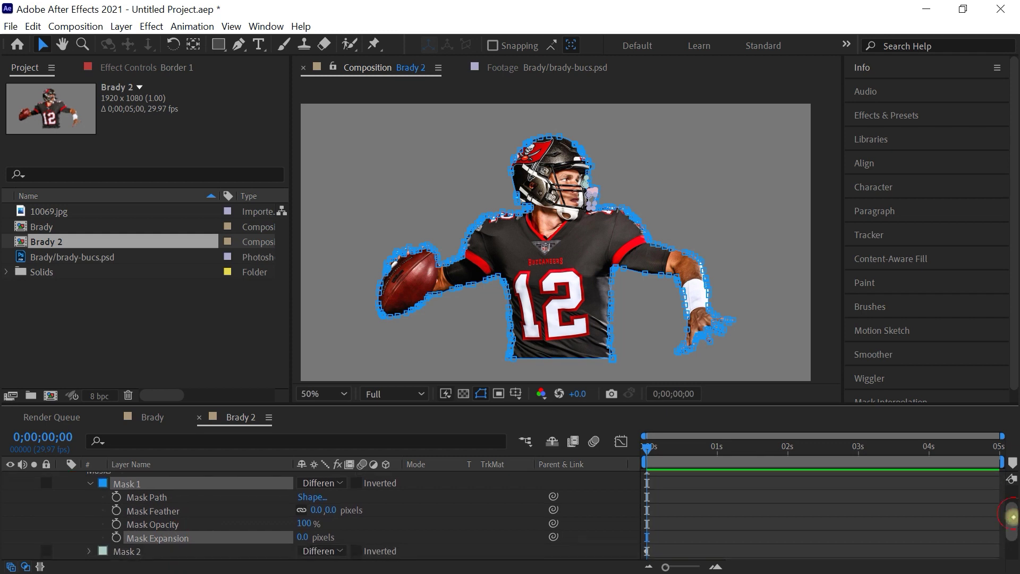
mouse_move(302, 539)
mouse_down()
mouse_move(329, 533)
mouse_move(316, 537)
mouse_up()
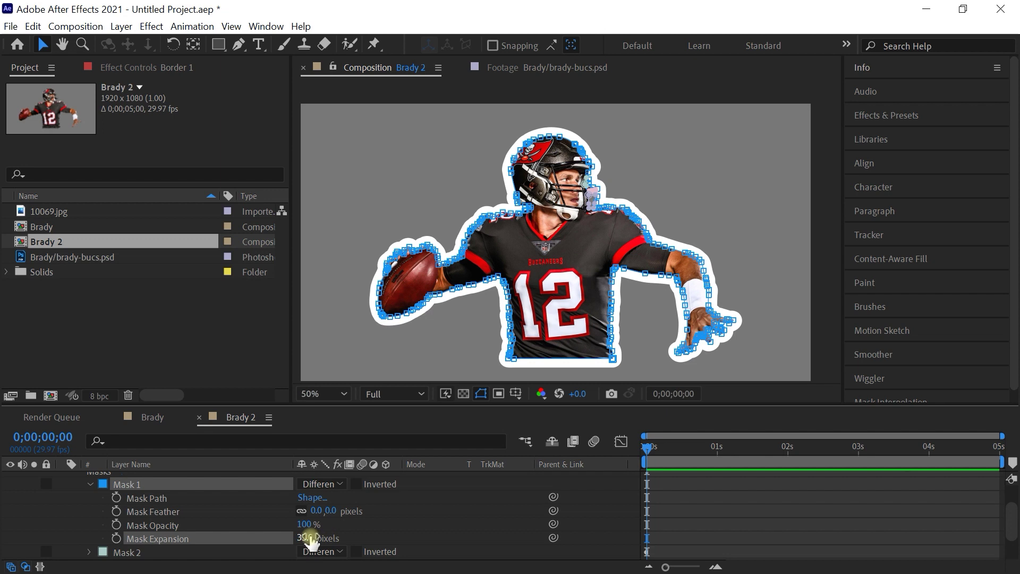
click(308, 538)
text(30)
click(343, 494)
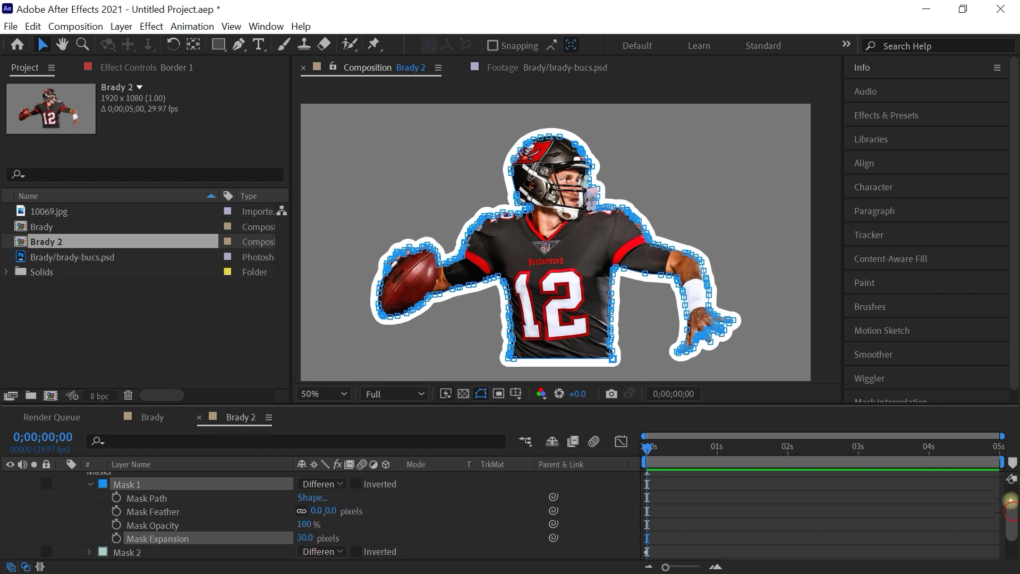
scroll(1010, 505, up, 3)
click(143, 494)
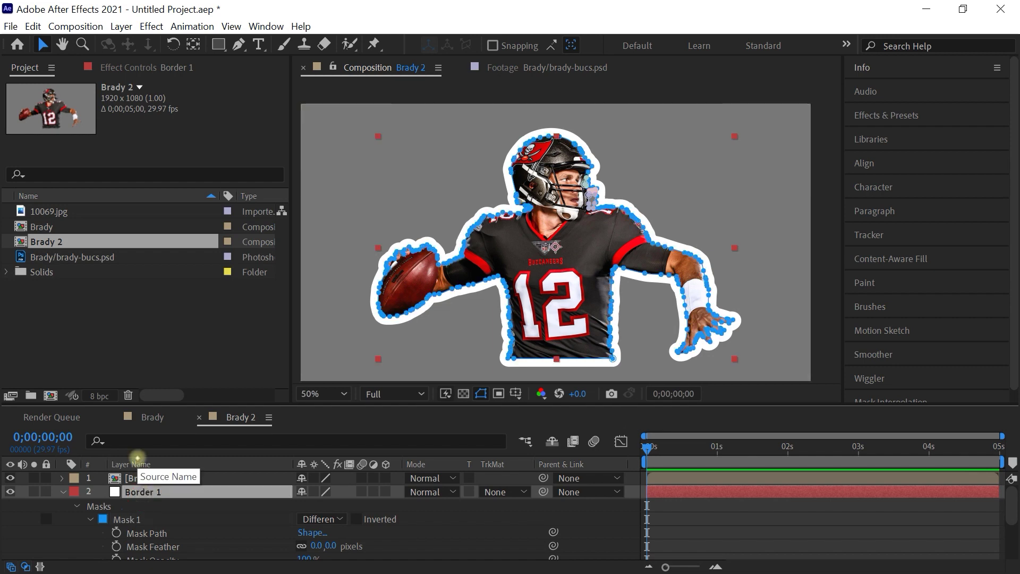
click(153, 21)
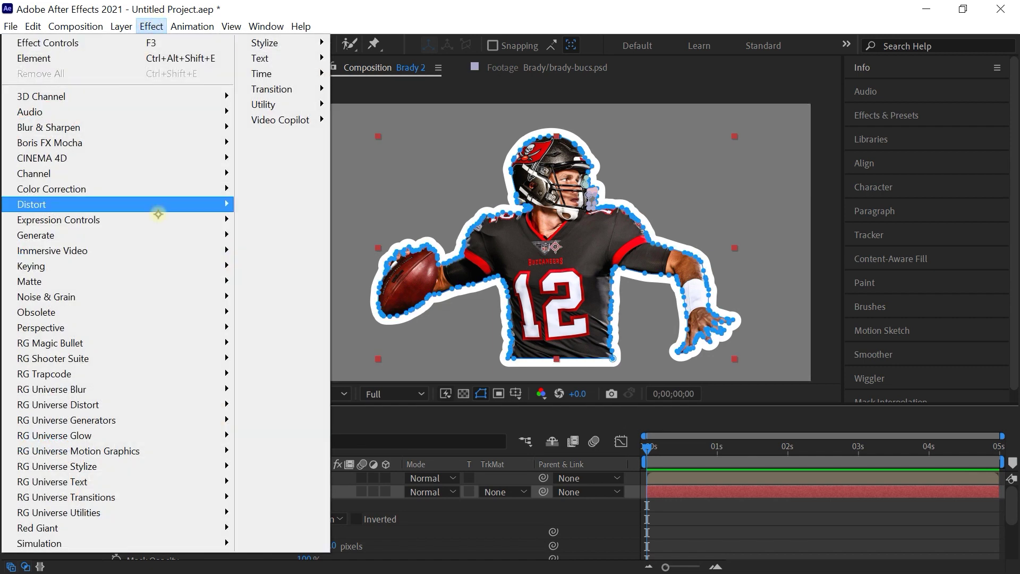
Apply a Generate > Fill effect to Border 1 in orange FF4200.
mouse_move(163, 235)
click(268, 397)
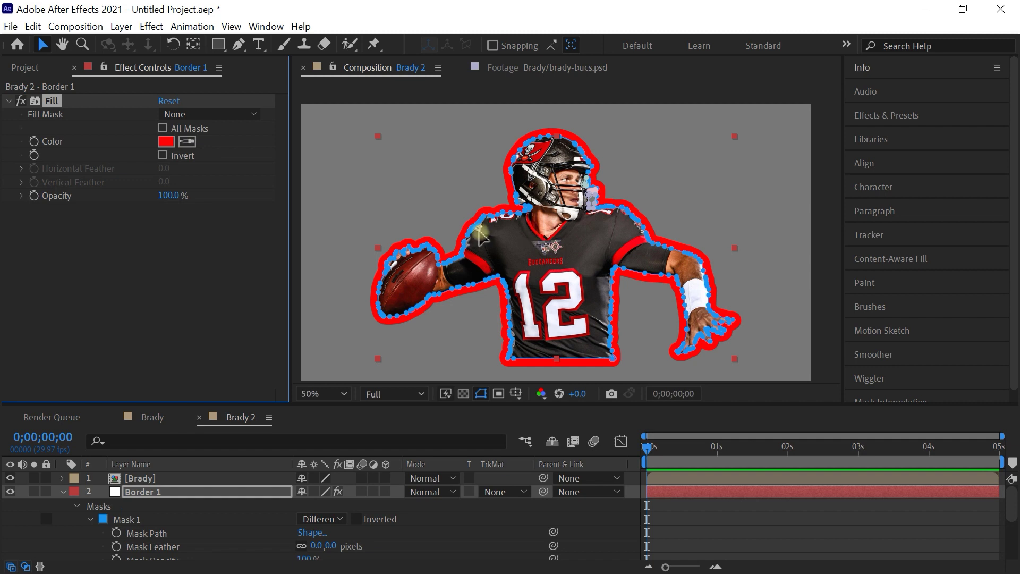
click(166, 142)
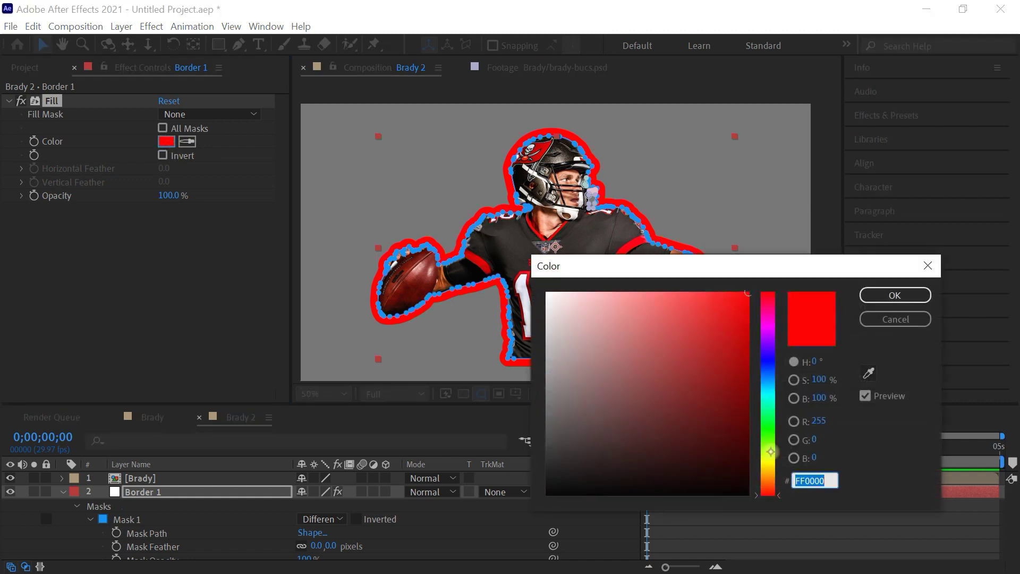
drag(769, 484, 768, 486)
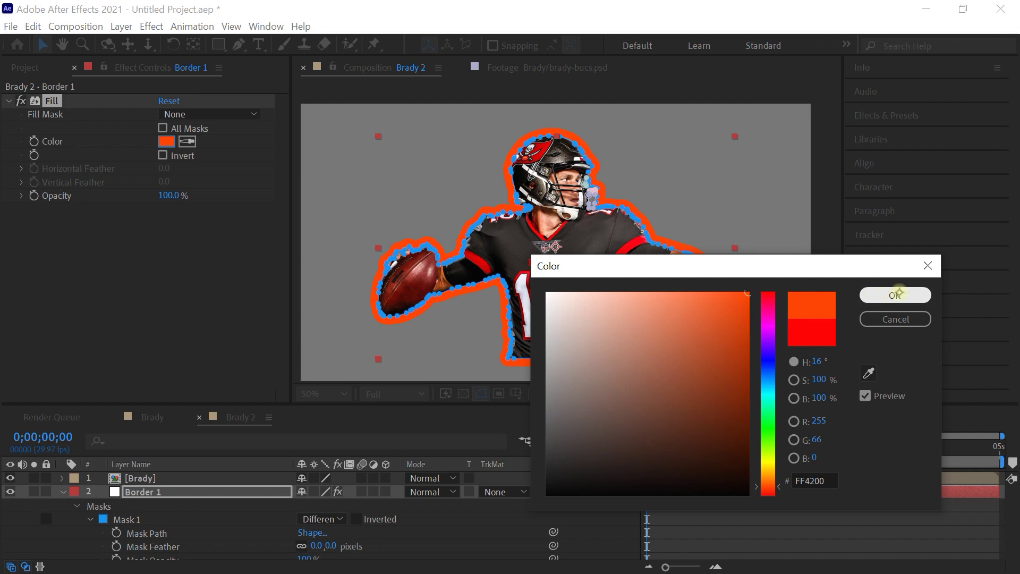
click(895, 294)
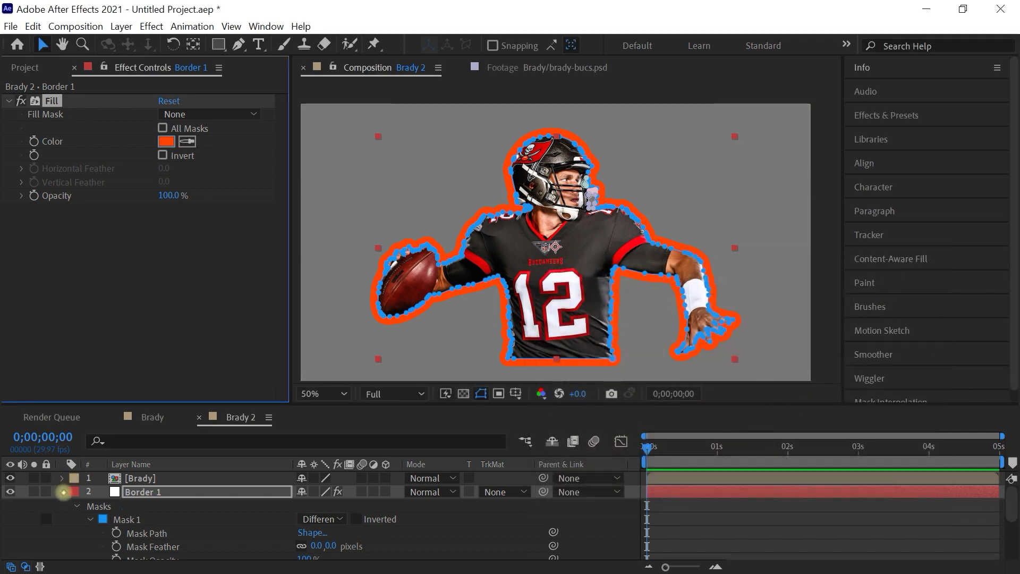
Duplicate Border 1 as Border 2 and move it below Border 1.
click(62, 491)
click(154, 489)
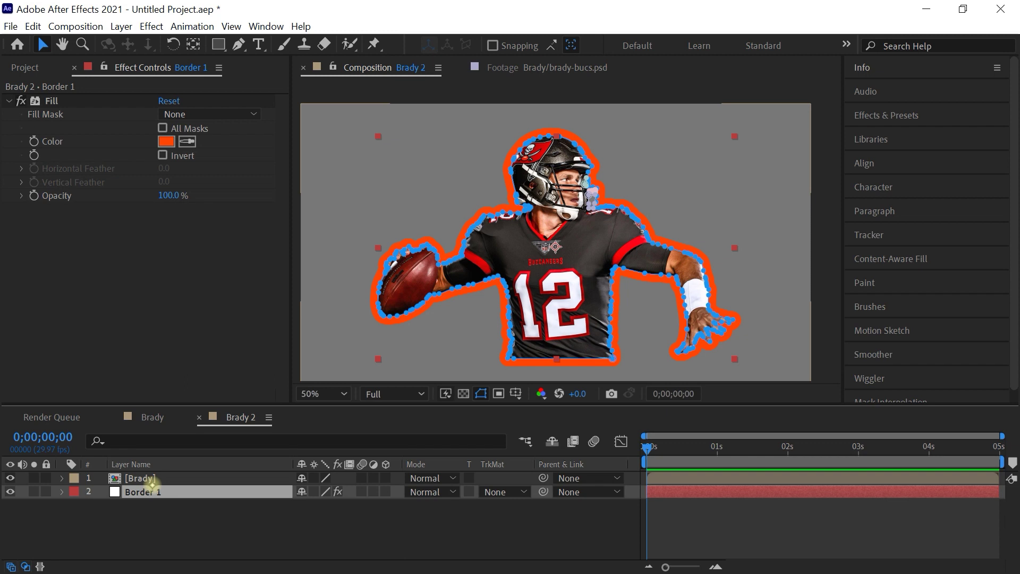
key(ctrl+d)
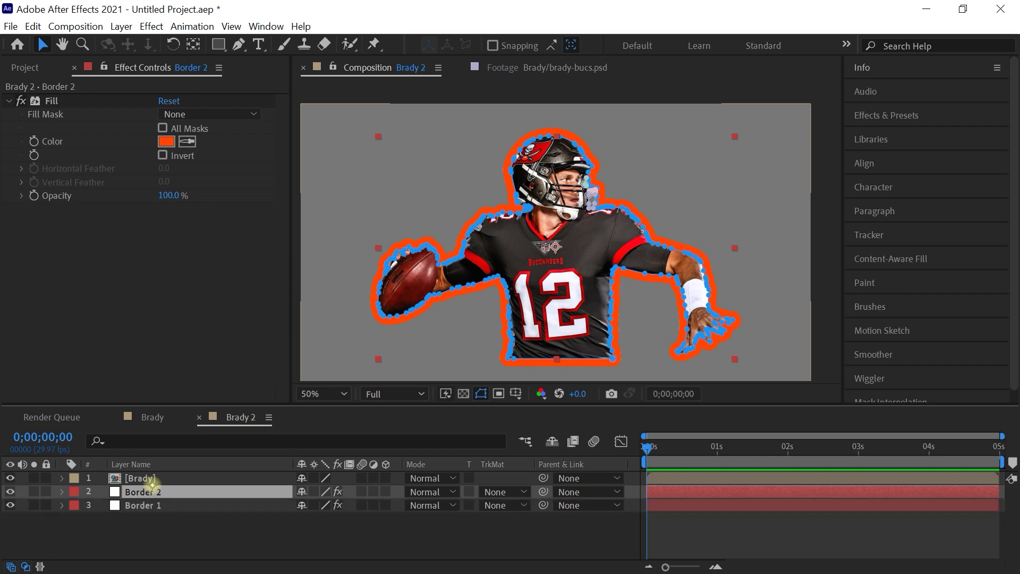
key(ctrl+bracketleft)
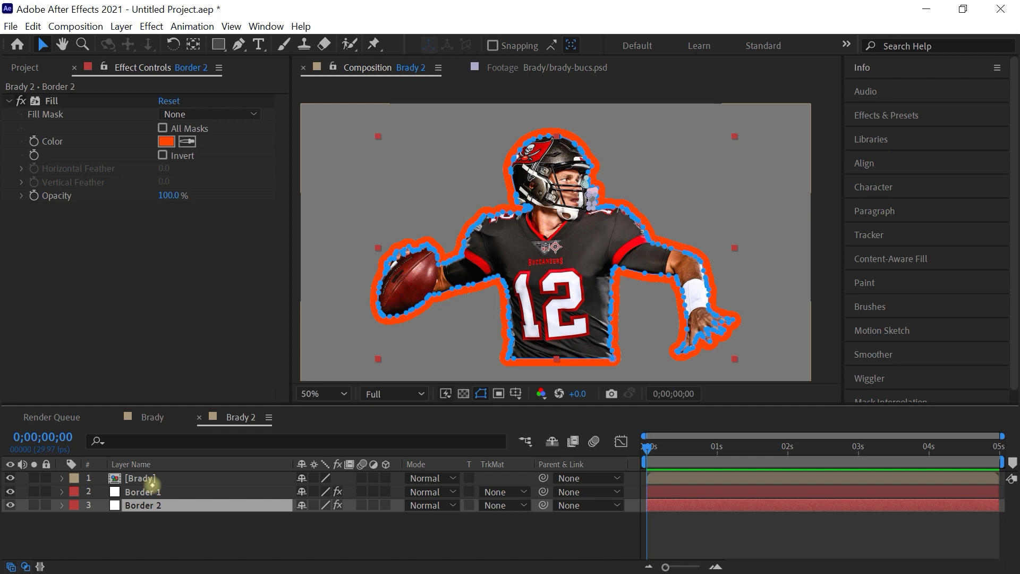
Change Border 2's Fill colour to white FFFFFF.
click(62, 505)
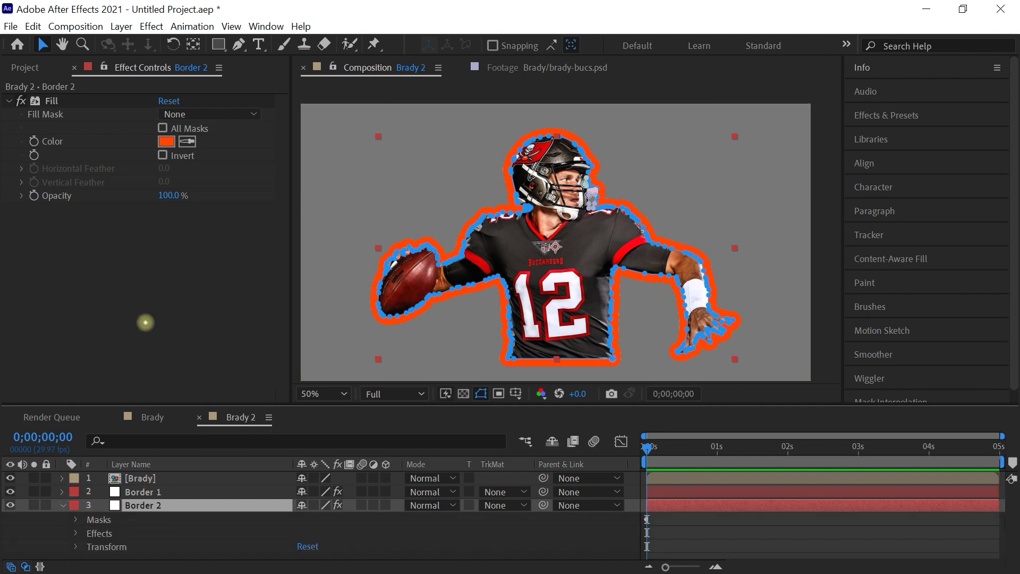
click(167, 141)
drag(587, 319, 547, 287)
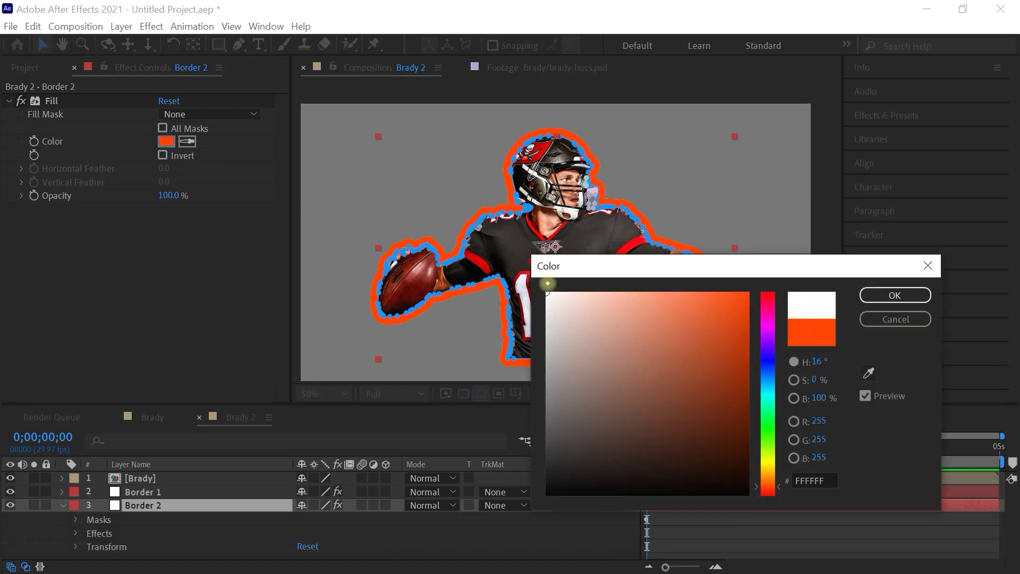
click(895, 295)
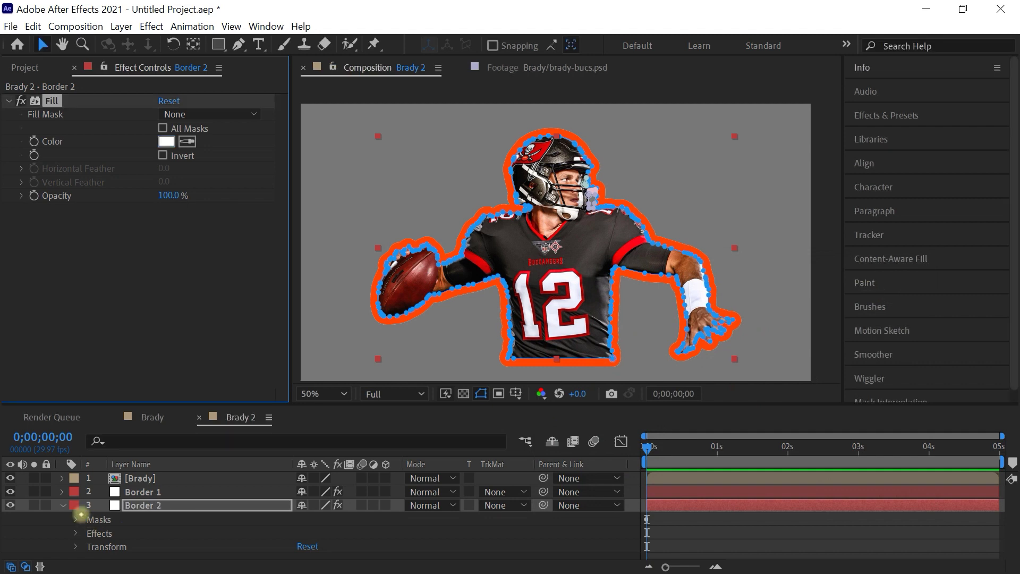
Set Mask Expansion of Border 2's Mask 1 to 60 pixels.
click(77, 519)
click(130, 513)
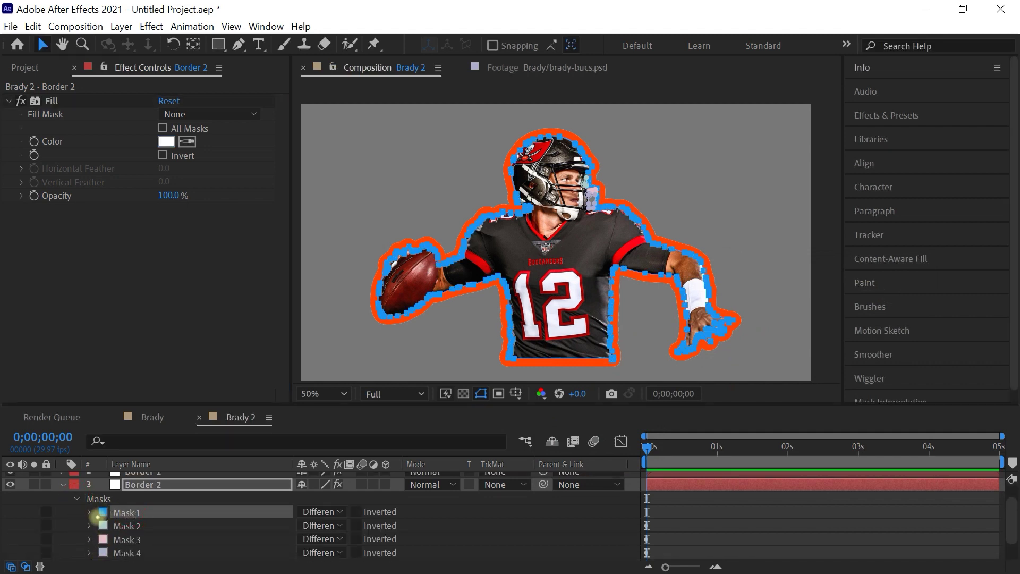
click(91, 512)
click(170, 553)
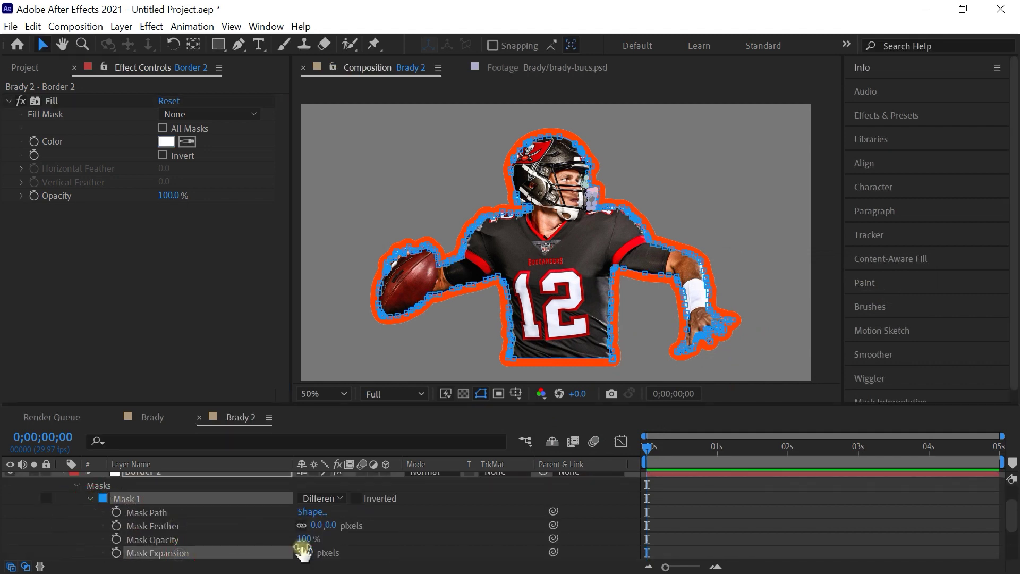
click(306, 552)
text(60)
click(329, 518)
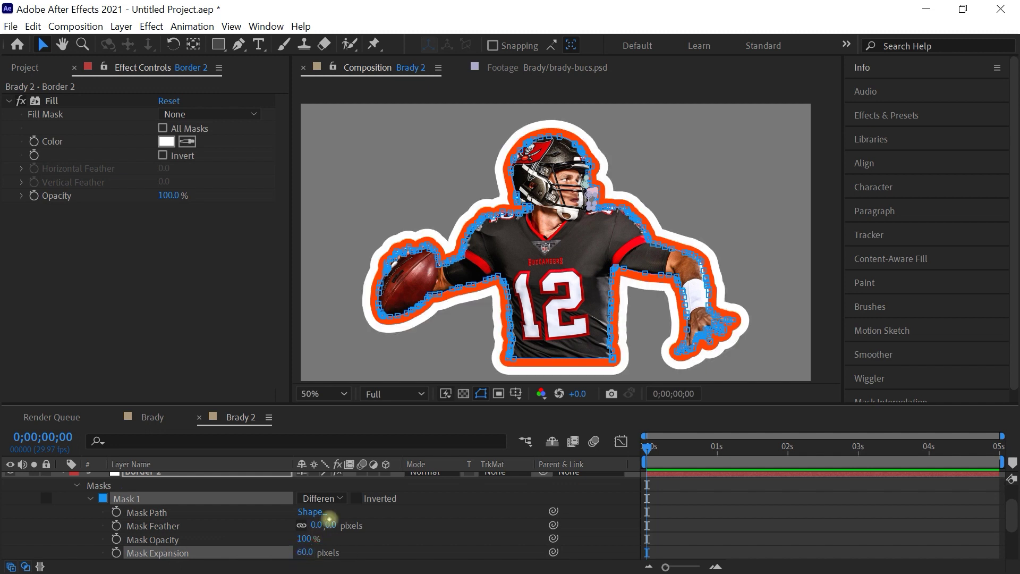
scroll(1011, 494, up, 5)
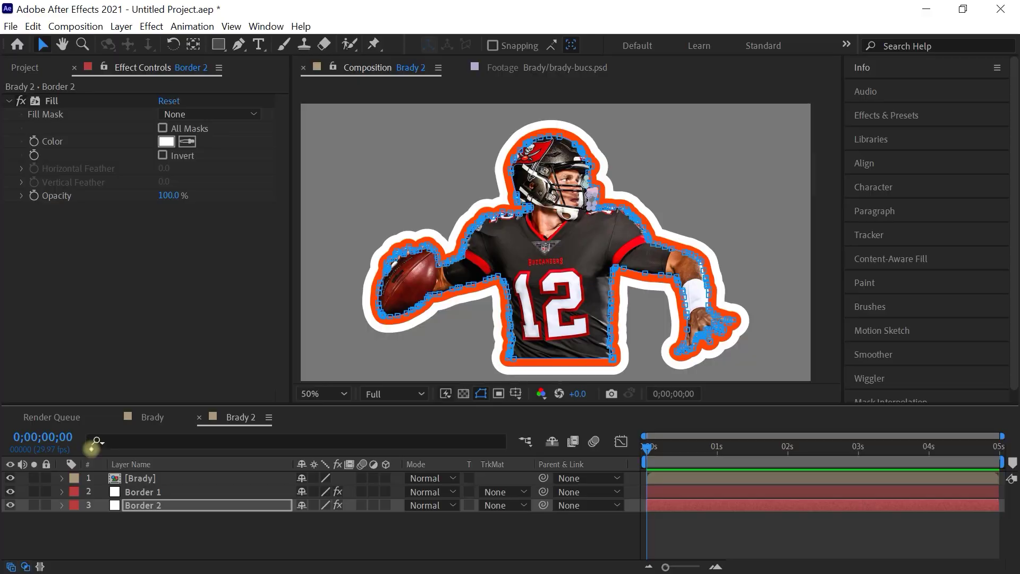
Inspect 10069.jpg zoomed out, then place it as the top layer of Brady 2.
click(28, 66)
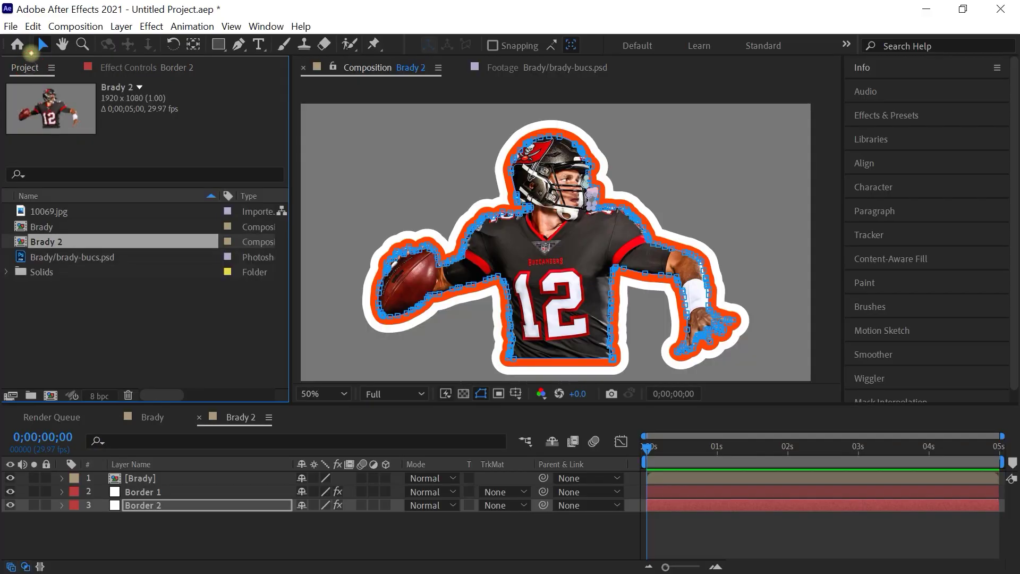
click(74, 212)
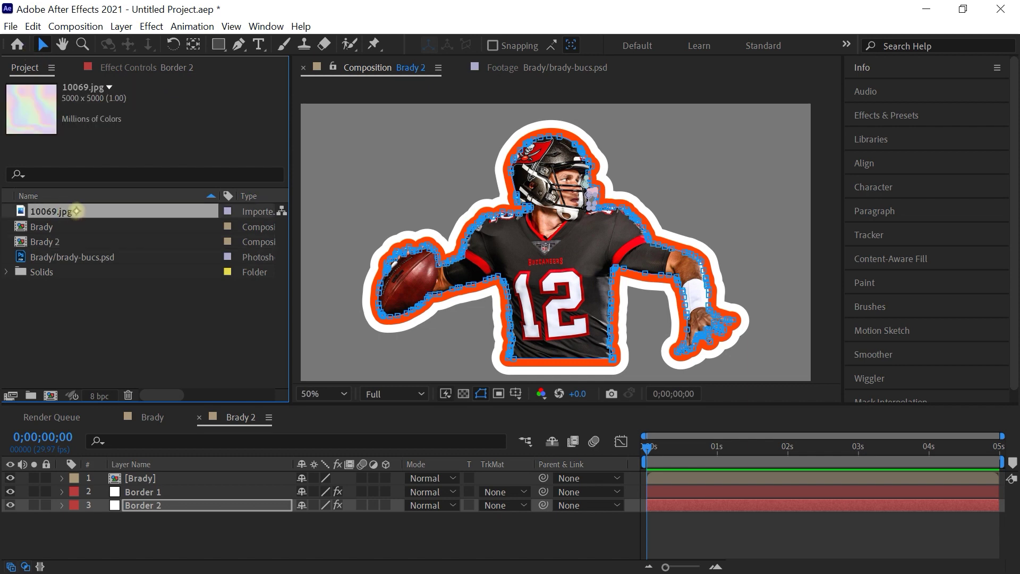
double_click(84, 209)
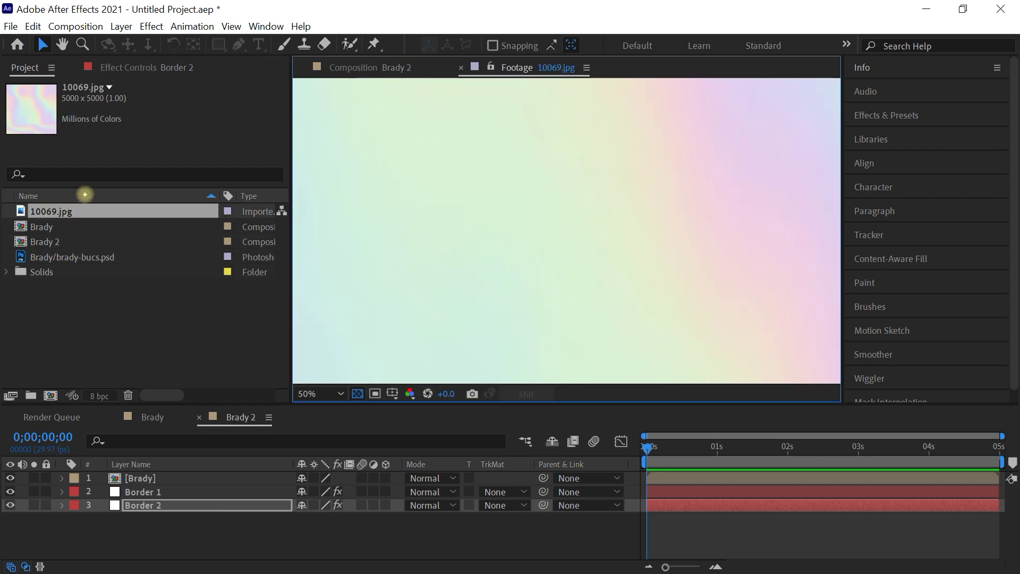
key(comma)
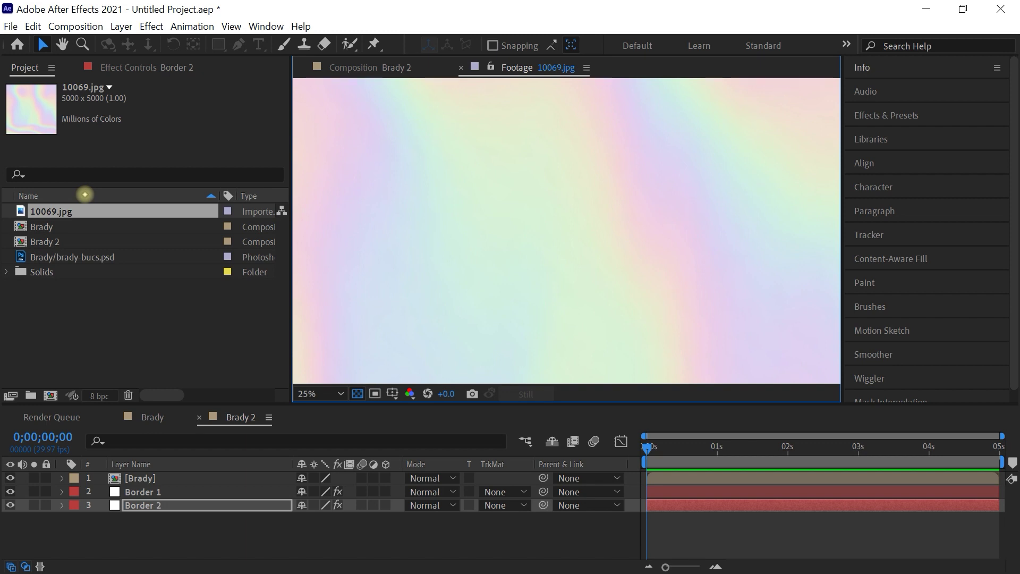
key(comma)
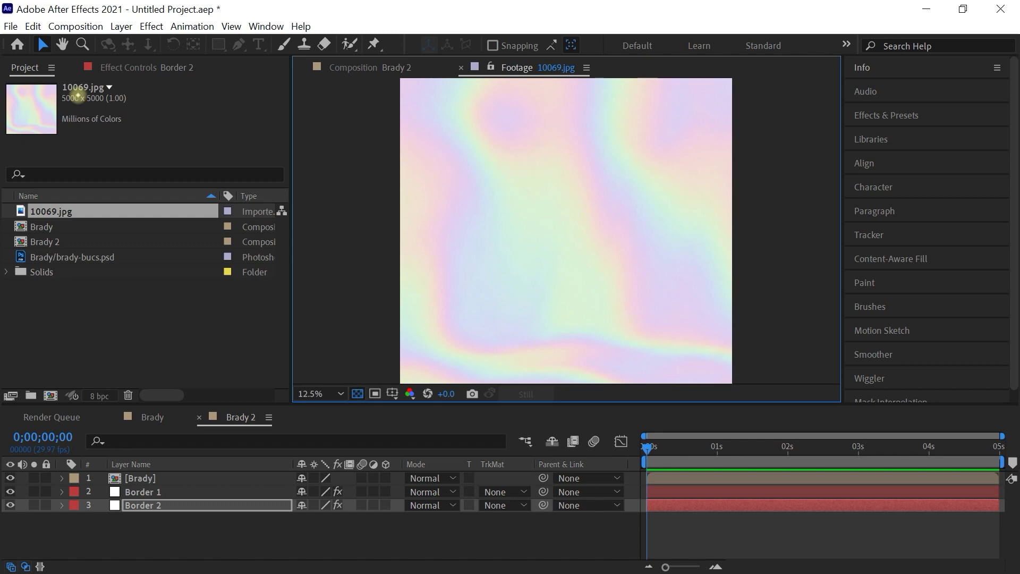
drag(90, 207, 190, 458)
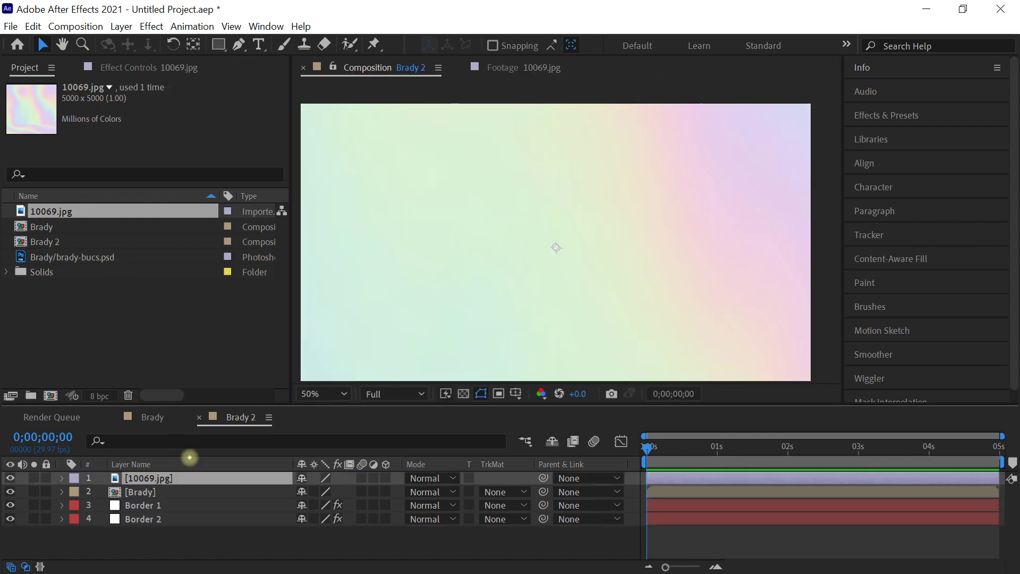
Scale the 10069.jpg texture layer to 35%.
key(s)
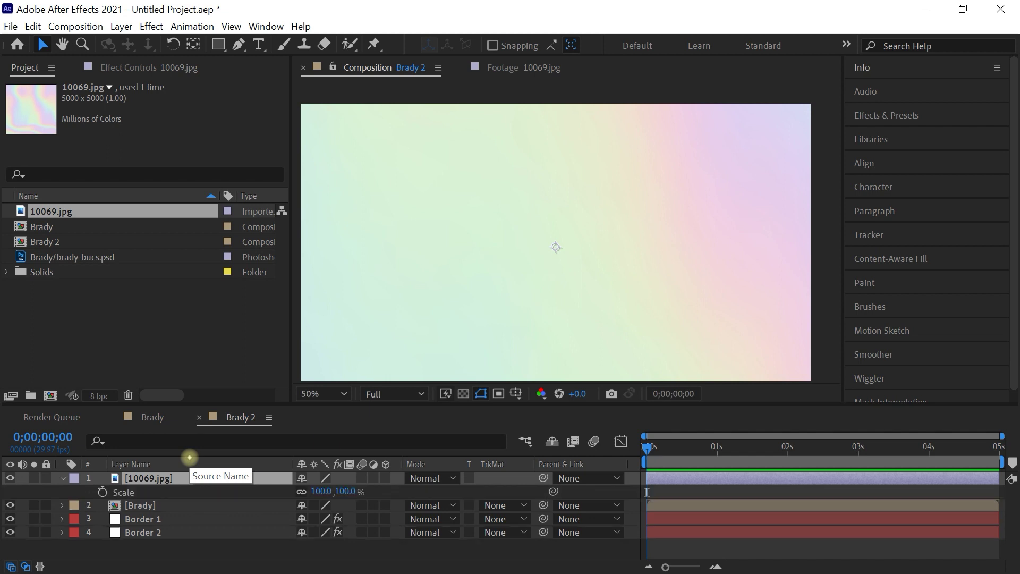
click(320, 491)
text(3)
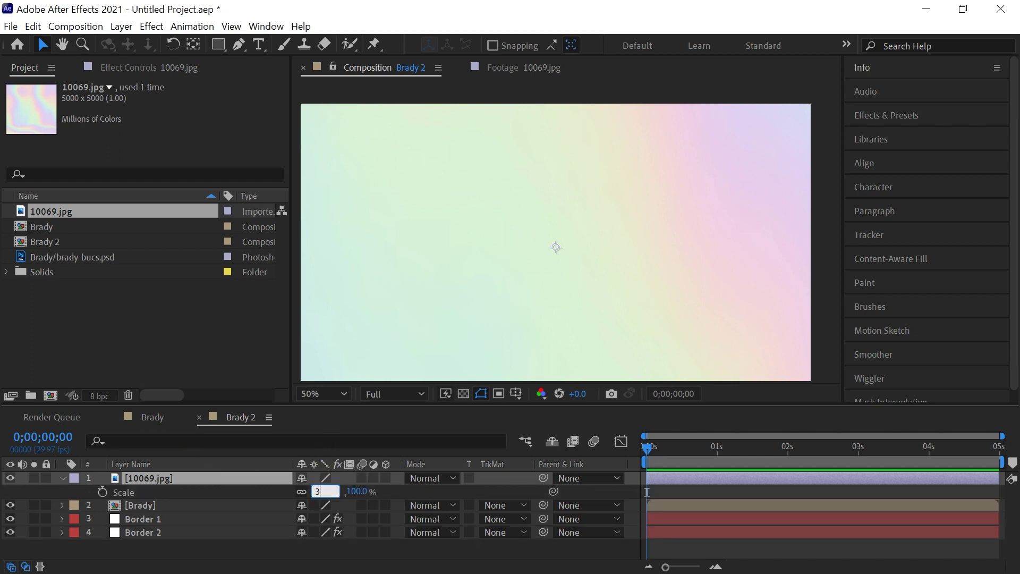
text(5)
key(Return)
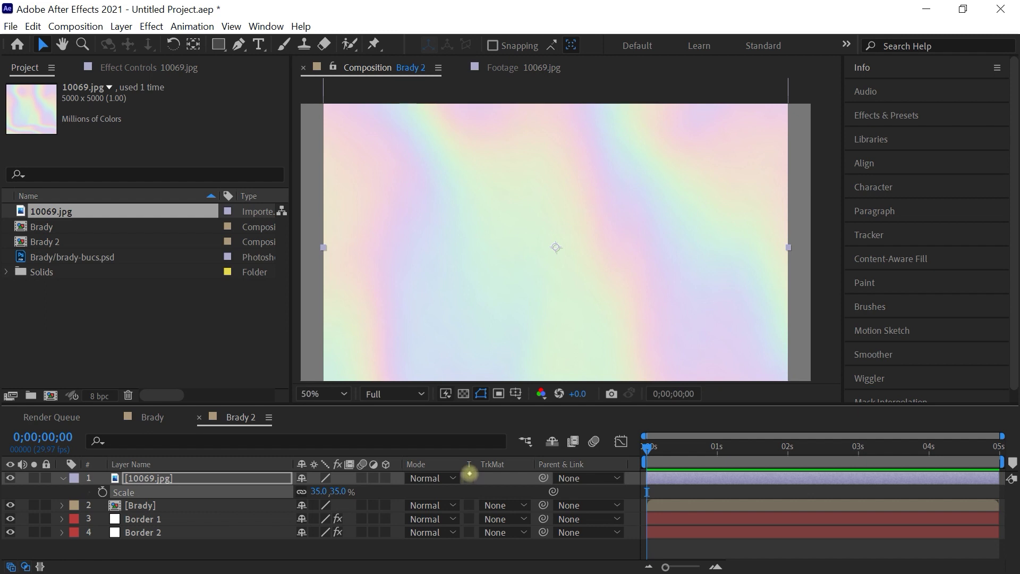
Enable Preserve Underlying Transparency on the texture and set its blend mode to Darken.
click(469, 476)
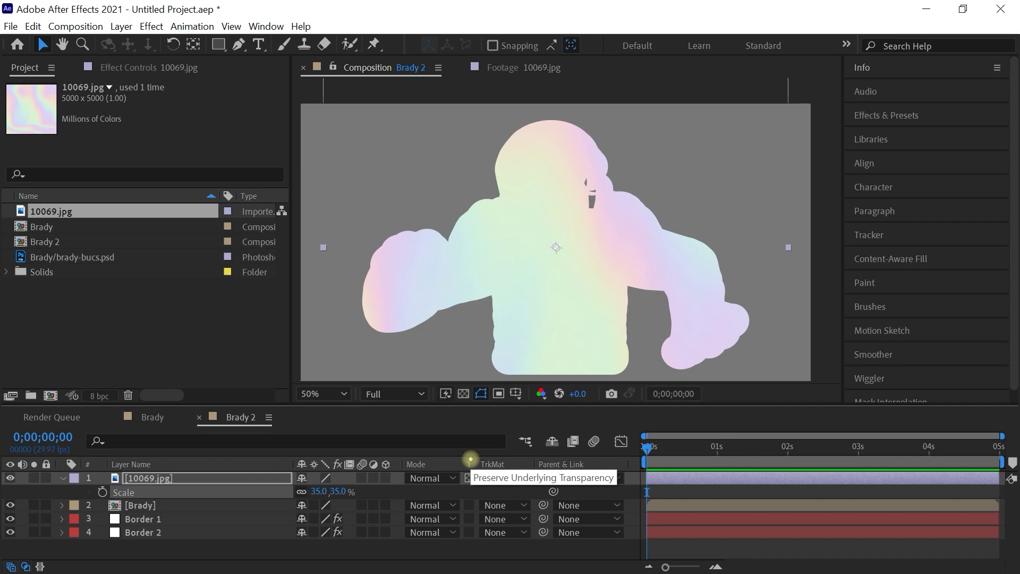
click(419, 476)
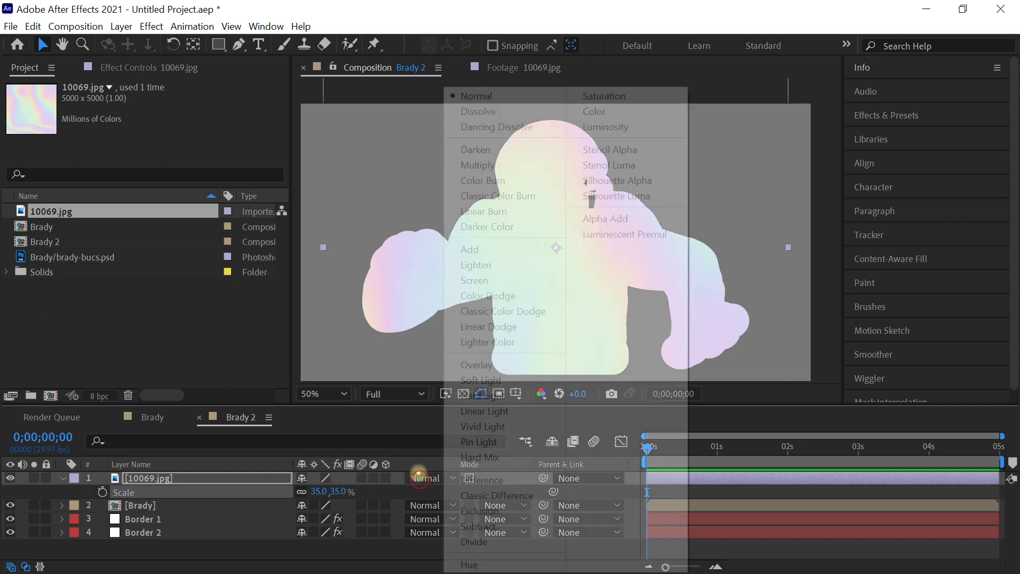
click(493, 148)
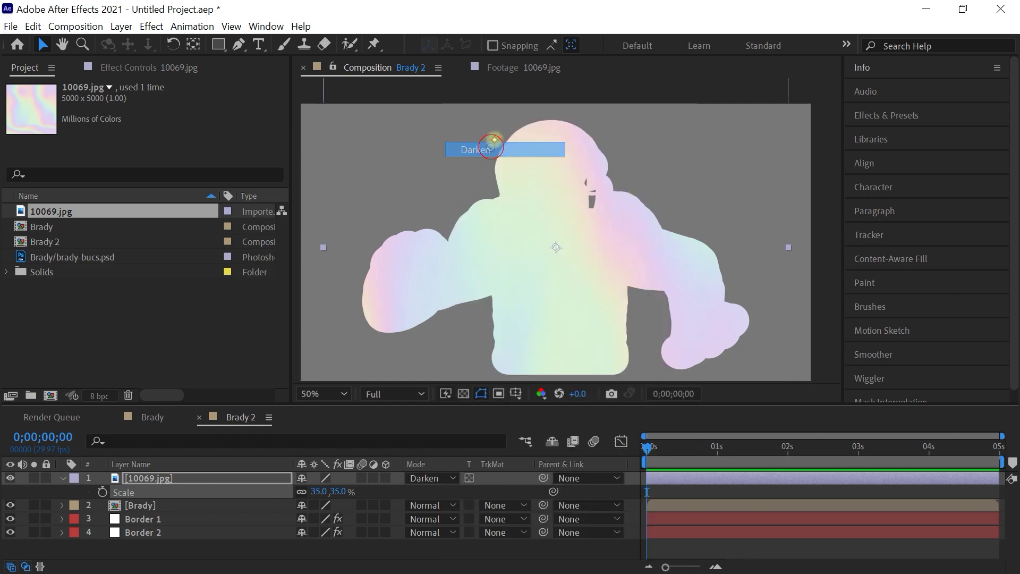
click(151, 26)
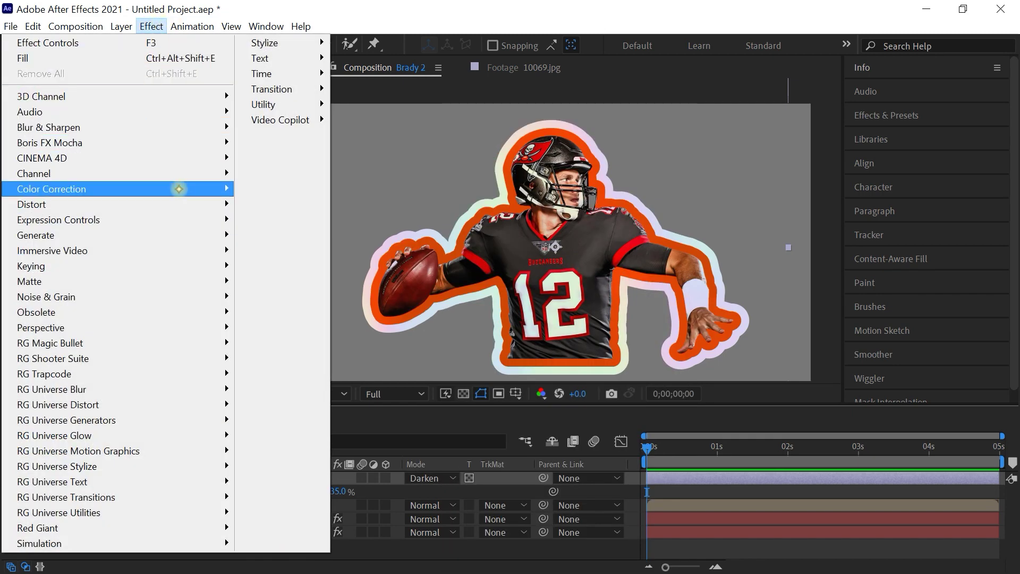
Apply Color Correction > Levels to 10069.jpg with Input Black raised to 142.
mouse_move(212, 189)
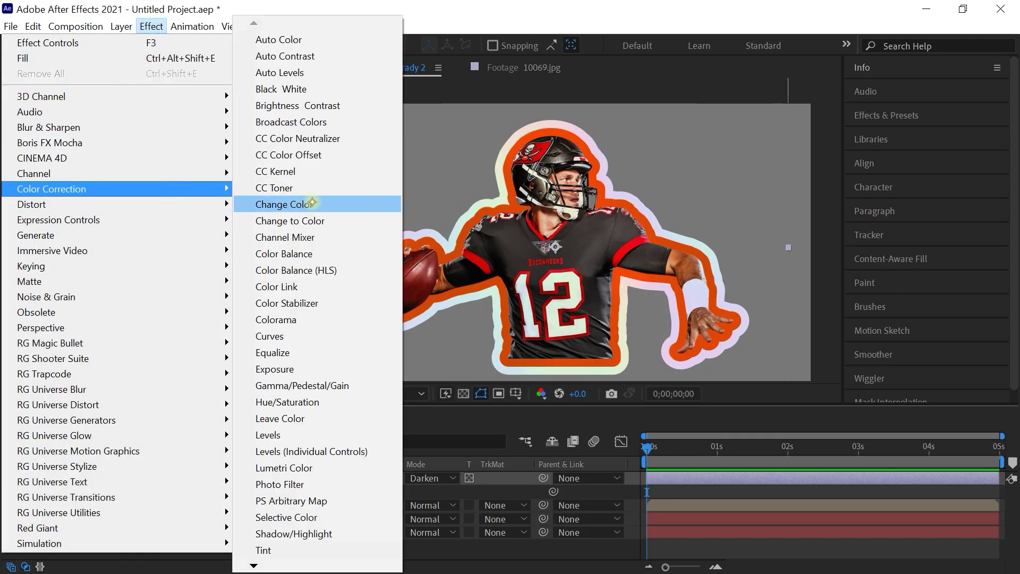
click(308, 435)
mouse_move(46, 193)
mouse_down()
mouse_move(174, 189)
mouse_move(161, 190)
mouse_up()
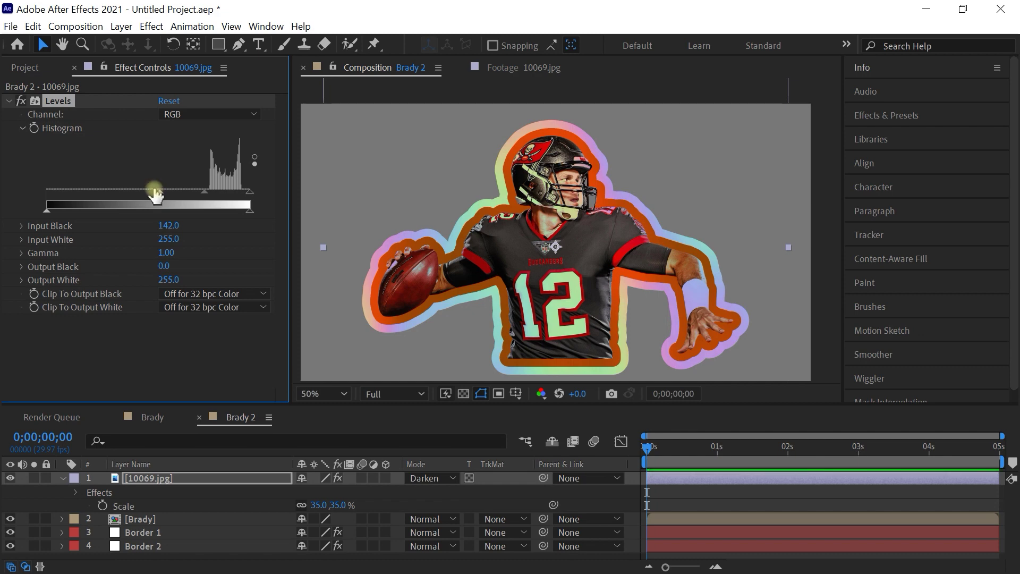
key(p)
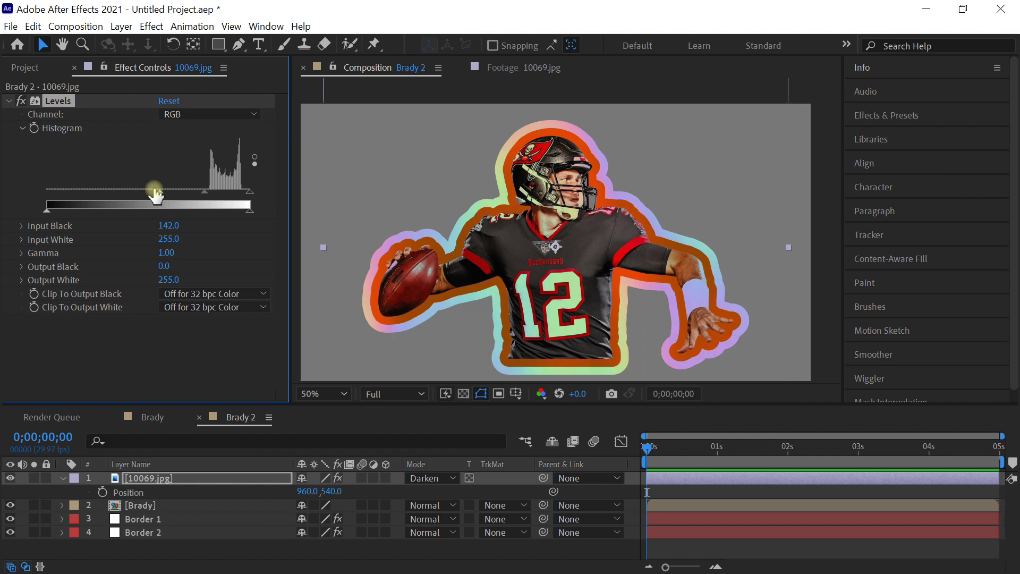
Keyframe 10069.jpg's Position X from 866 at 0 s to 1463 at 4;29.
click(754, 260)
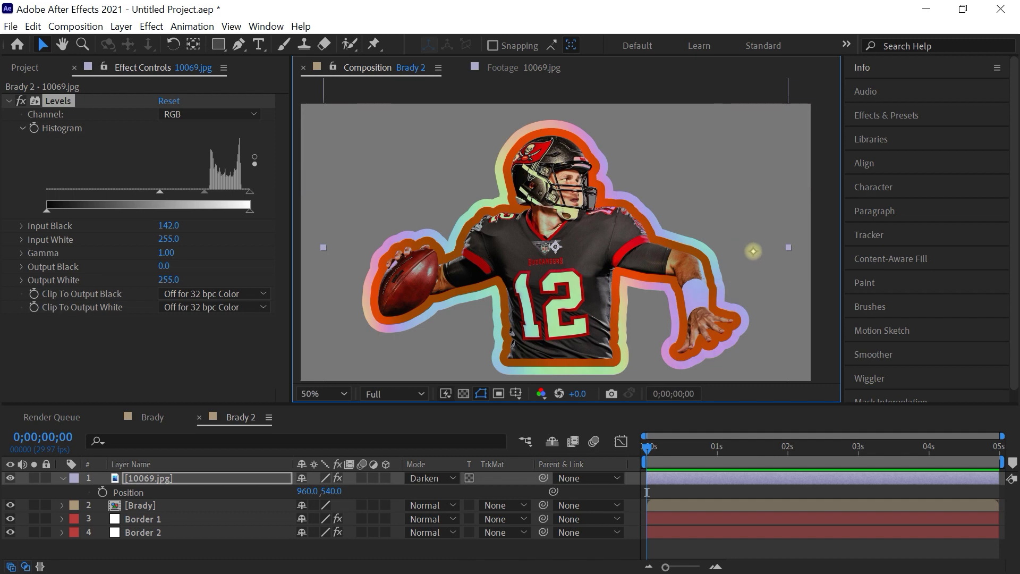
drag(307, 490, 227, 489)
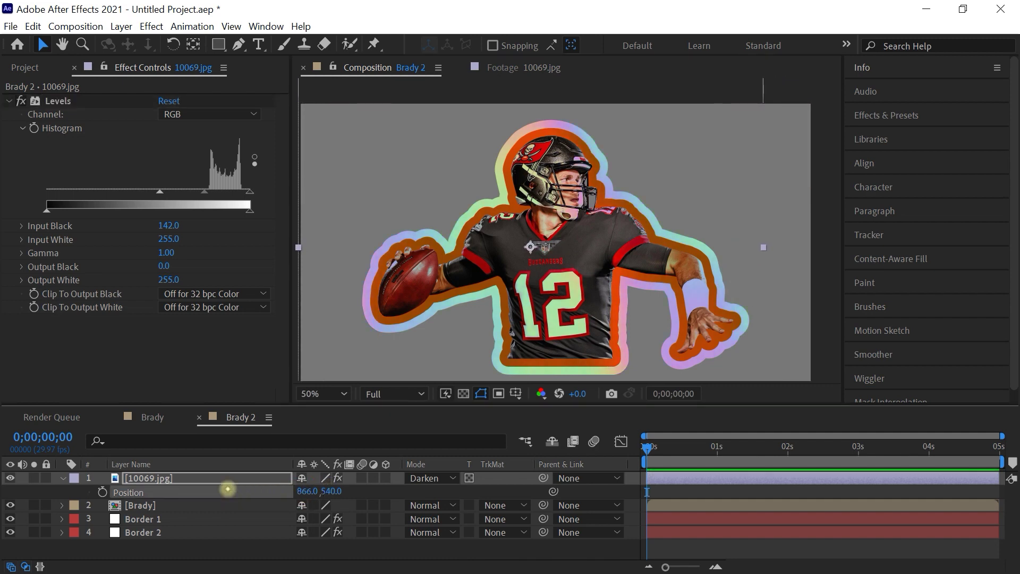
click(102, 492)
drag(666, 446, 1005, 454)
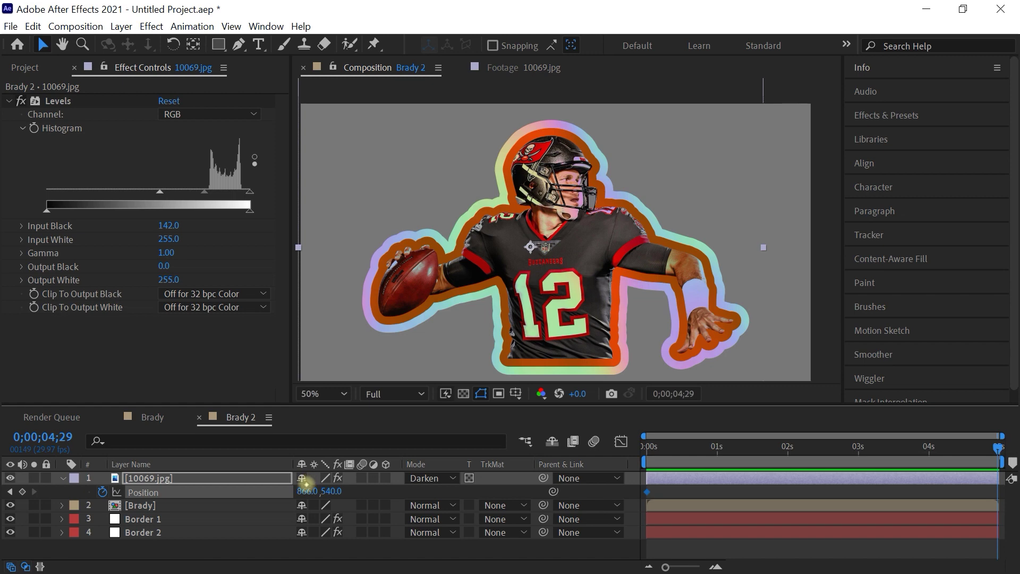
drag(304, 494, 522, 495)
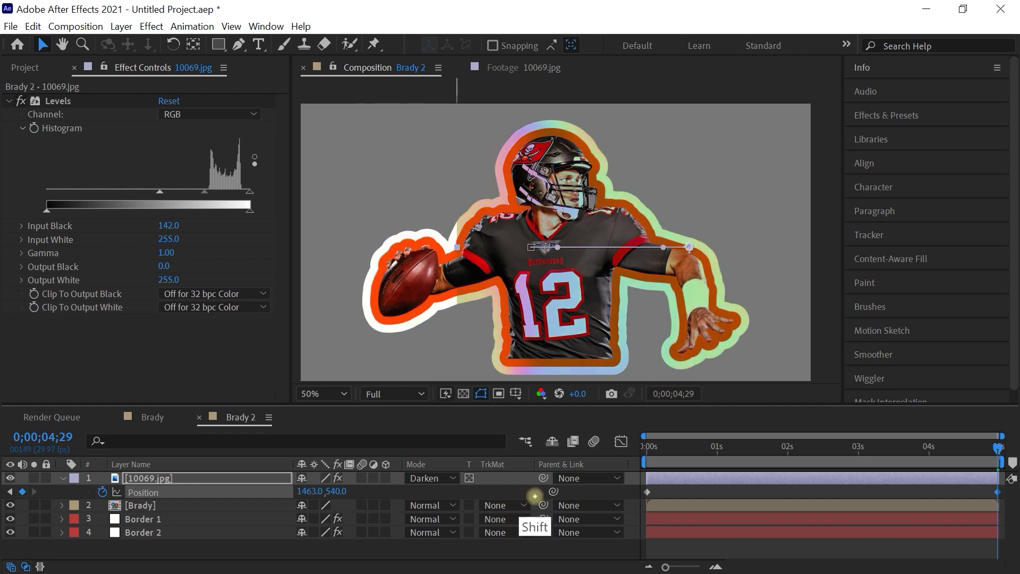
click(152, 25)
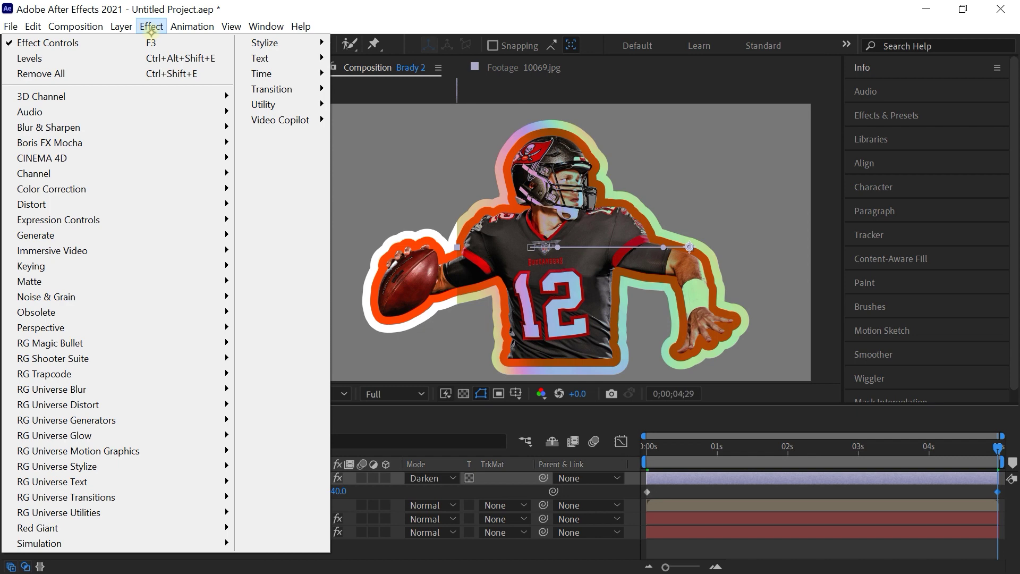
Apply Motion Tile to the holographic texture with an Output Width of 150.
mouse_move(300, 43)
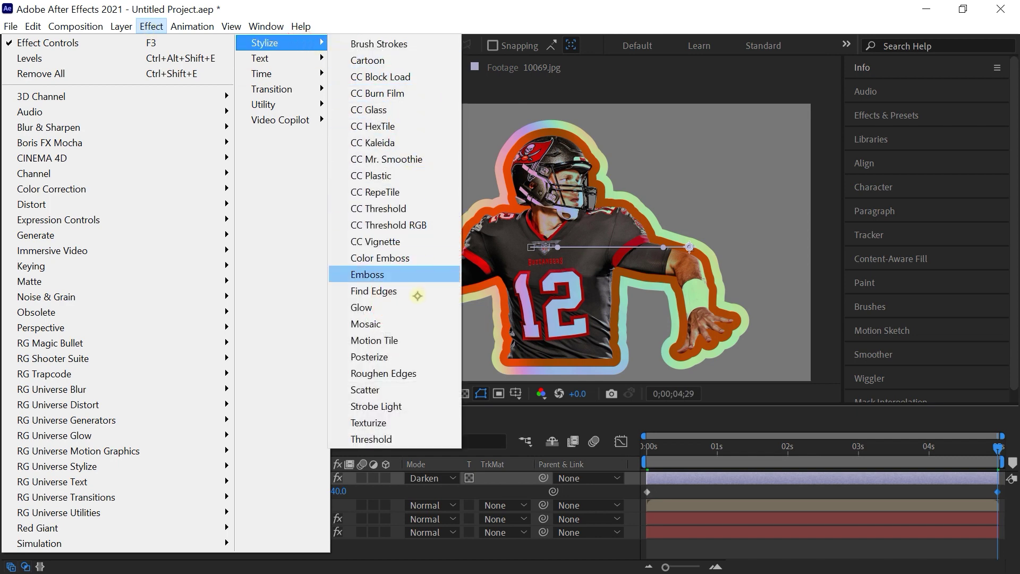
click(409, 340)
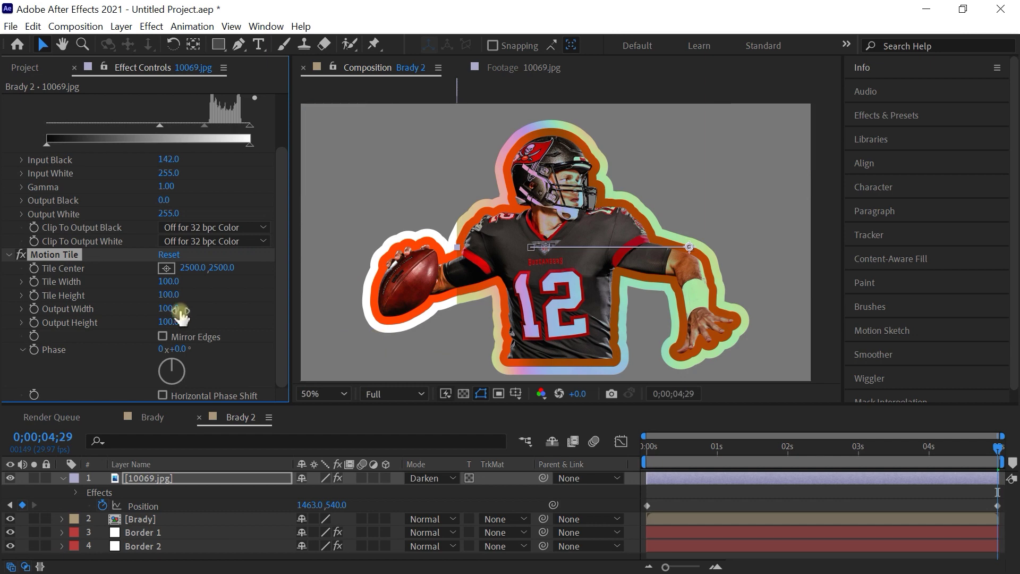
click(169, 309)
text(150)
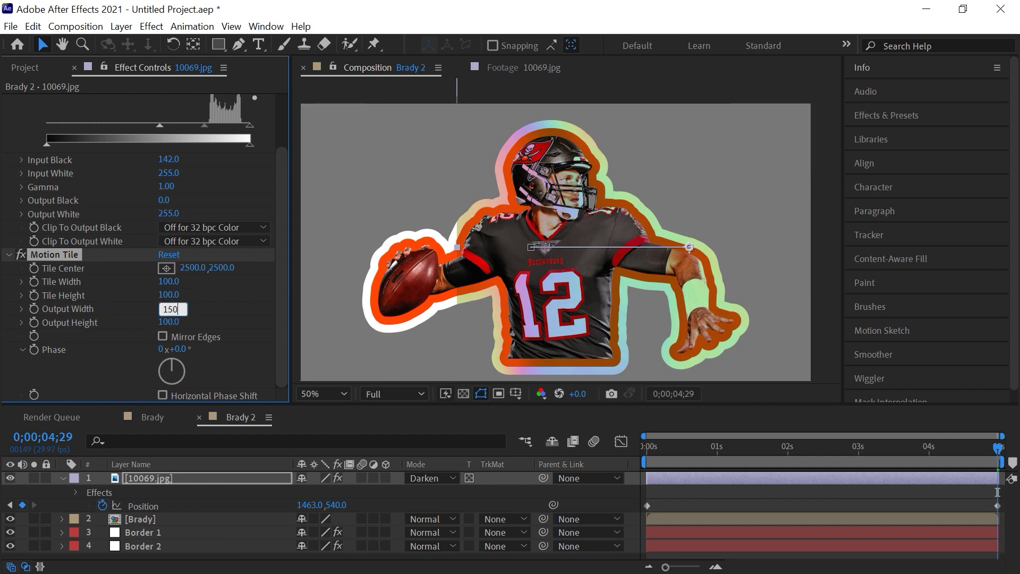
key(Return)
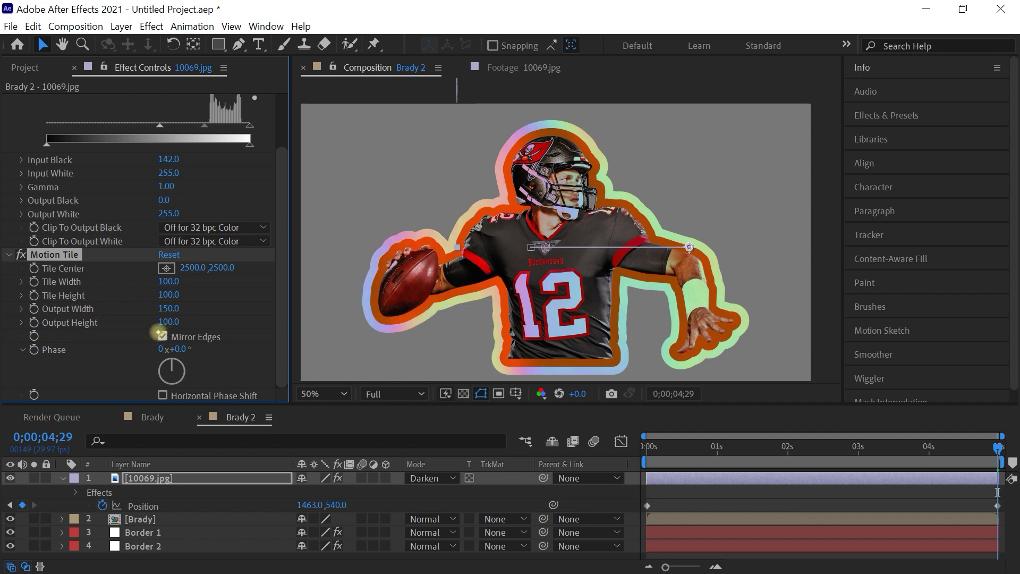
Scrub the timeline and preview the tiled texture sliding across the sticker.
drag(648, 447, 927, 444)
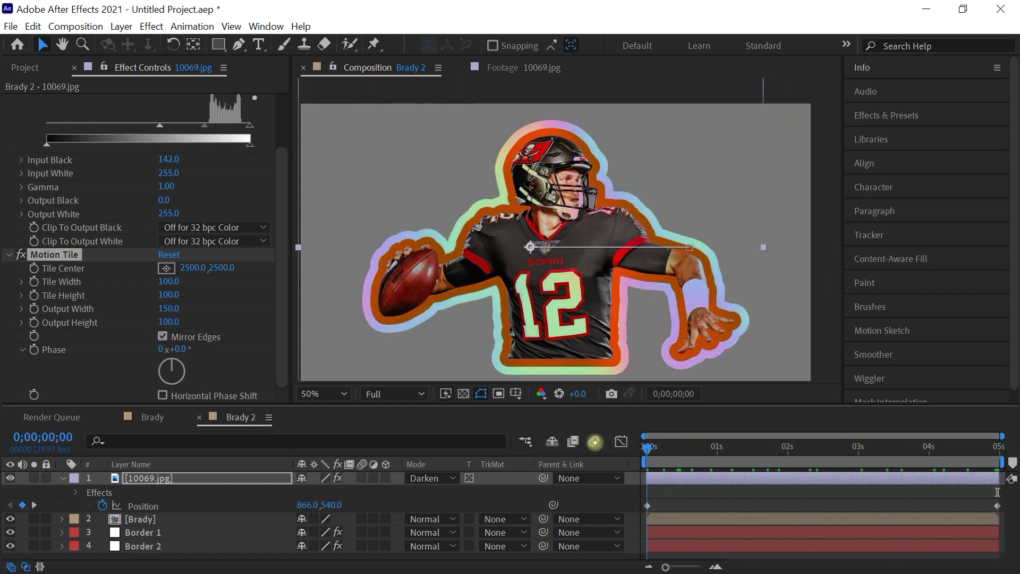
drag(735, 441, 612, 456)
key(space)
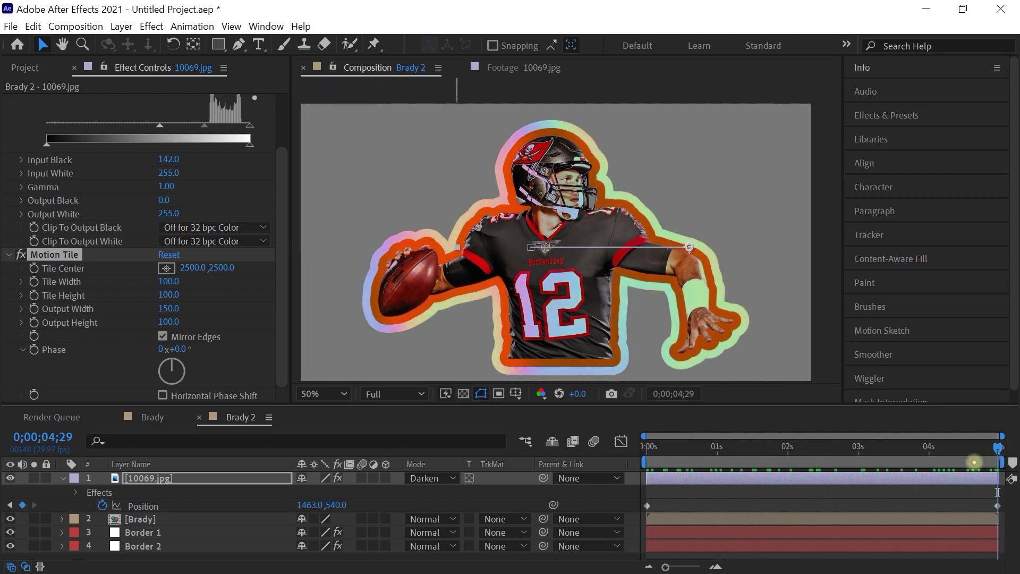
key(space)
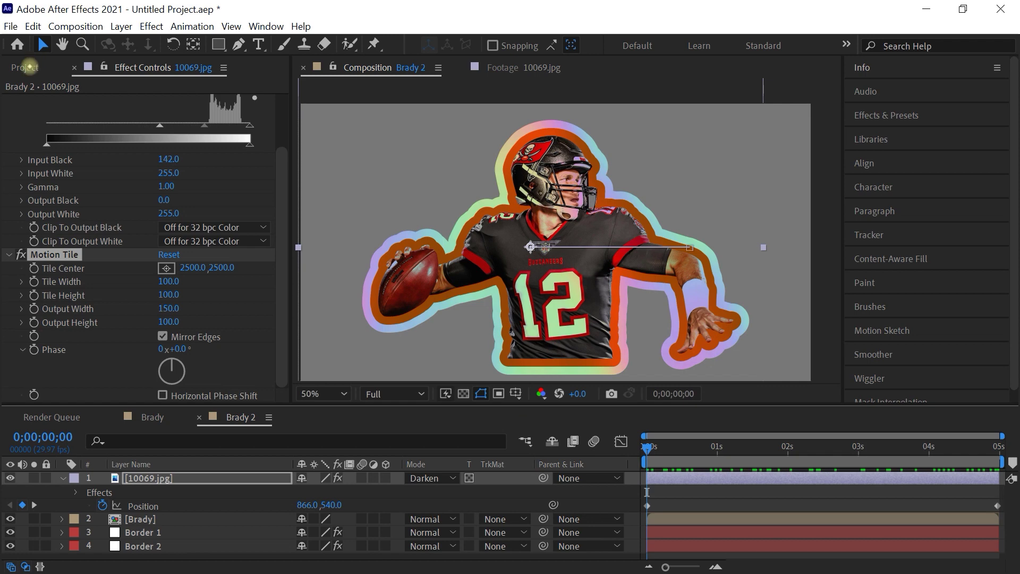
Drag the Brady 2 comp onto the new-composition icon to nest it in Brady 3.
click(25, 67)
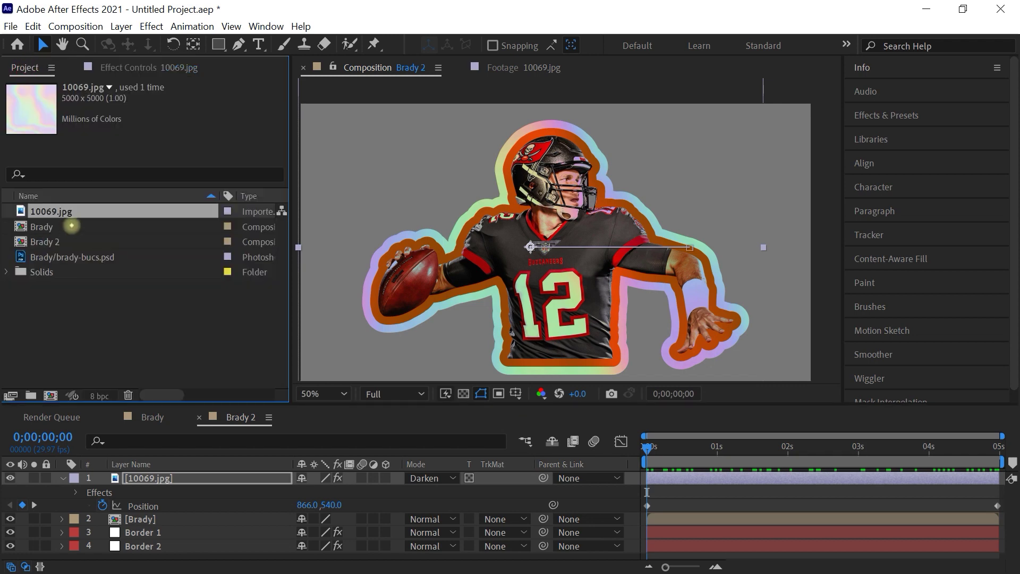
click(63, 241)
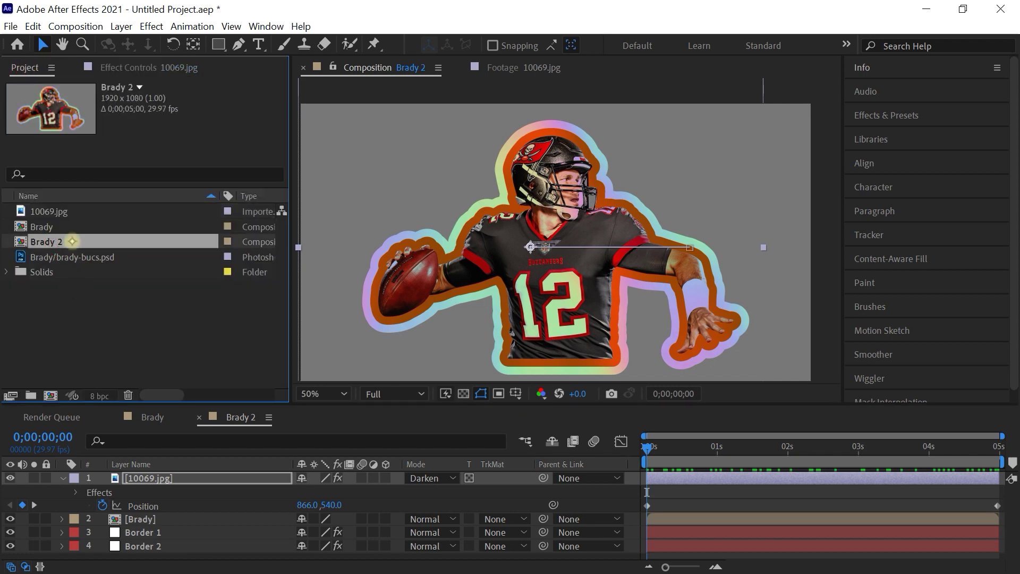
drag(77, 237, 51, 395)
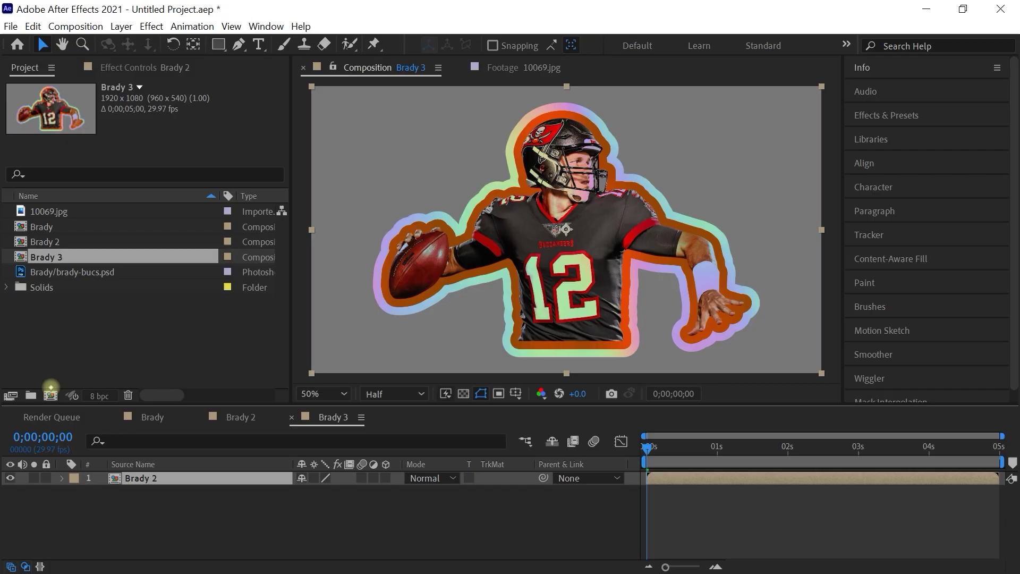
click(154, 25)
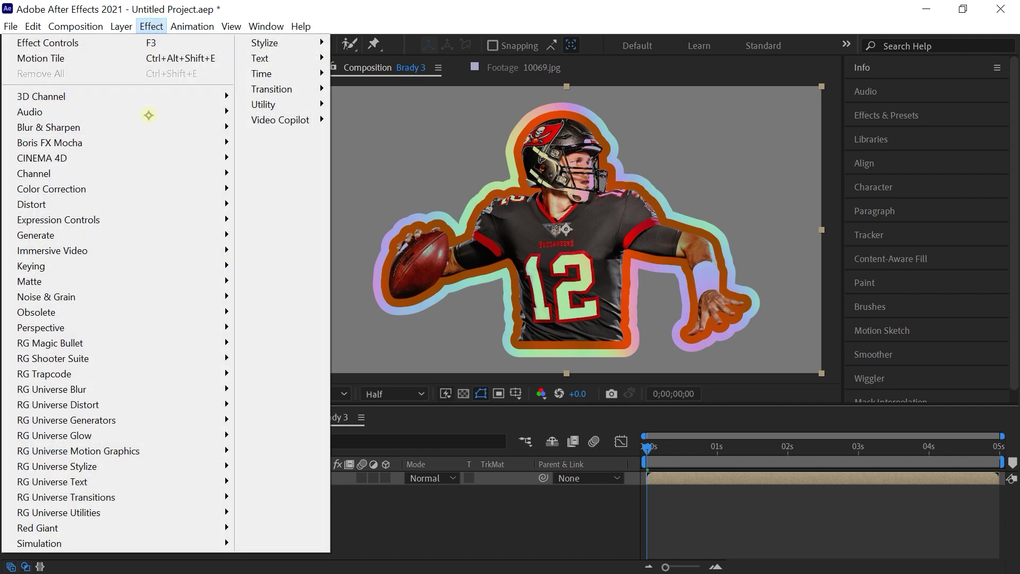
Apply CC Page Turn to Brady 2 and curl the page partway across the sticker.
mouse_move(193, 204)
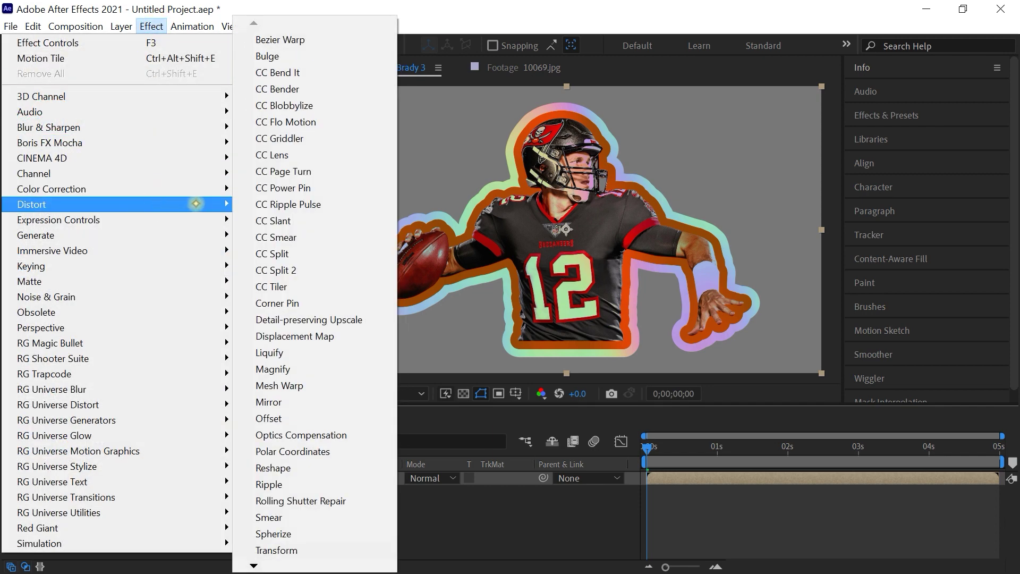
click(322, 170)
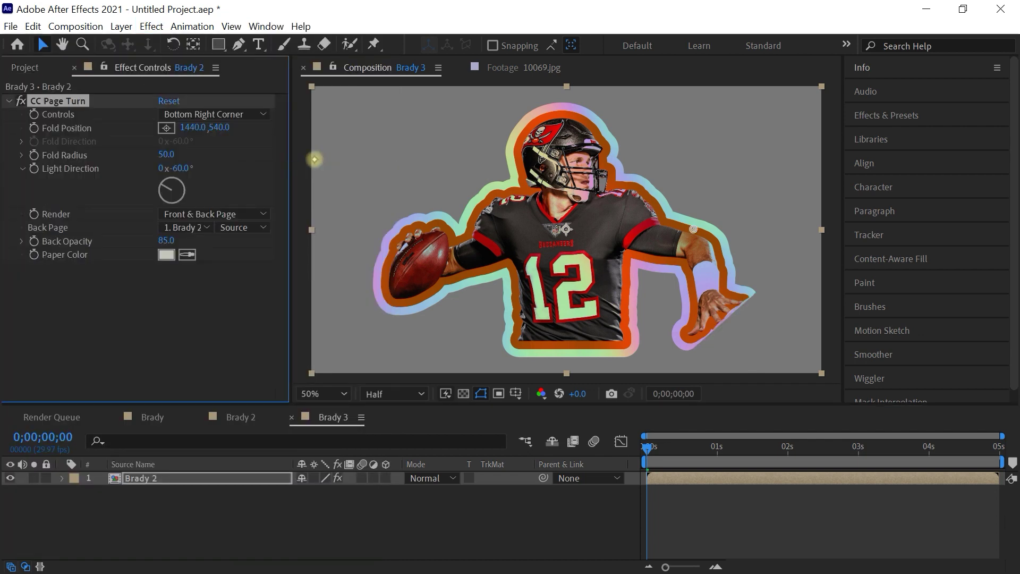
click(235, 114)
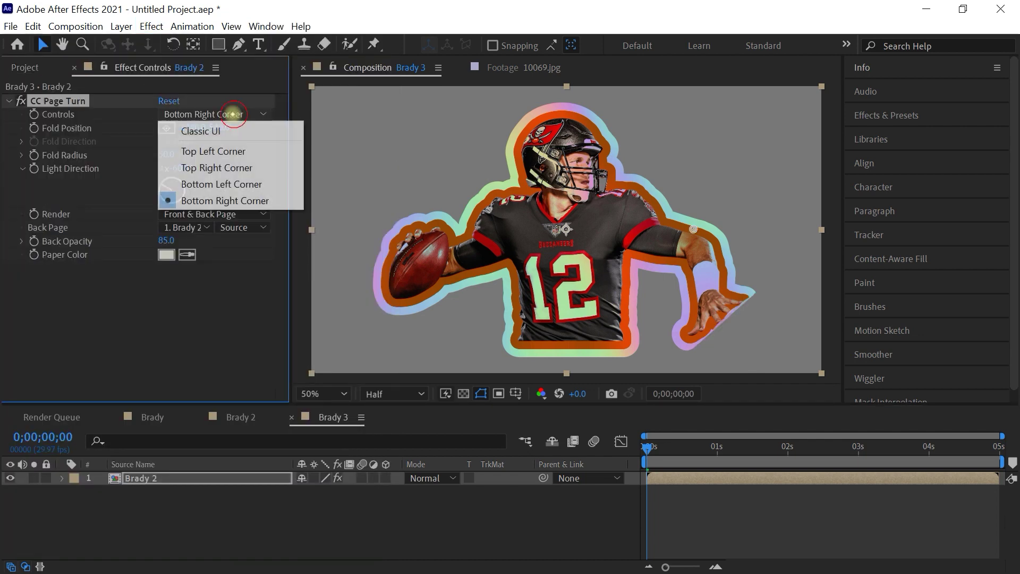
click(223, 200)
click(693, 229)
drag(694, 229, 432, 265)
drag(529, 264, 505, 284)
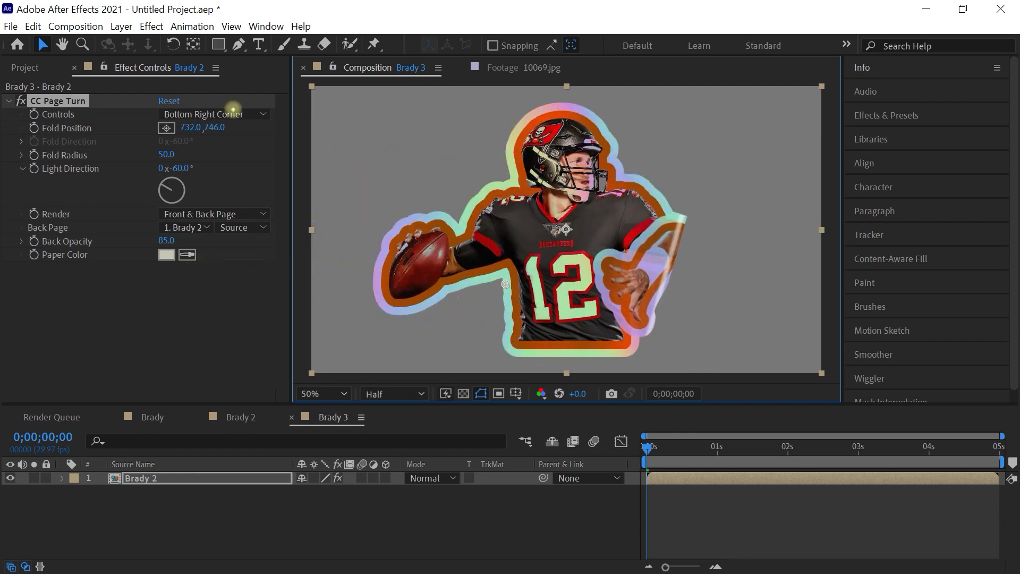
Set the fold corner to Top Right and drag the fold to about 396,748.
click(230, 113)
click(224, 183)
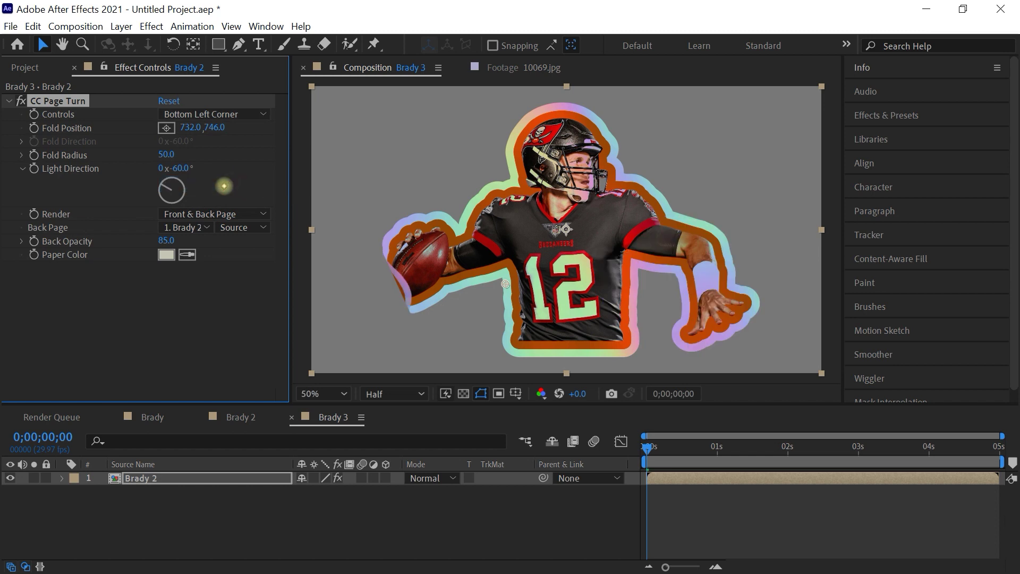
drag(506, 284, 657, 268)
click(223, 114)
click(232, 167)
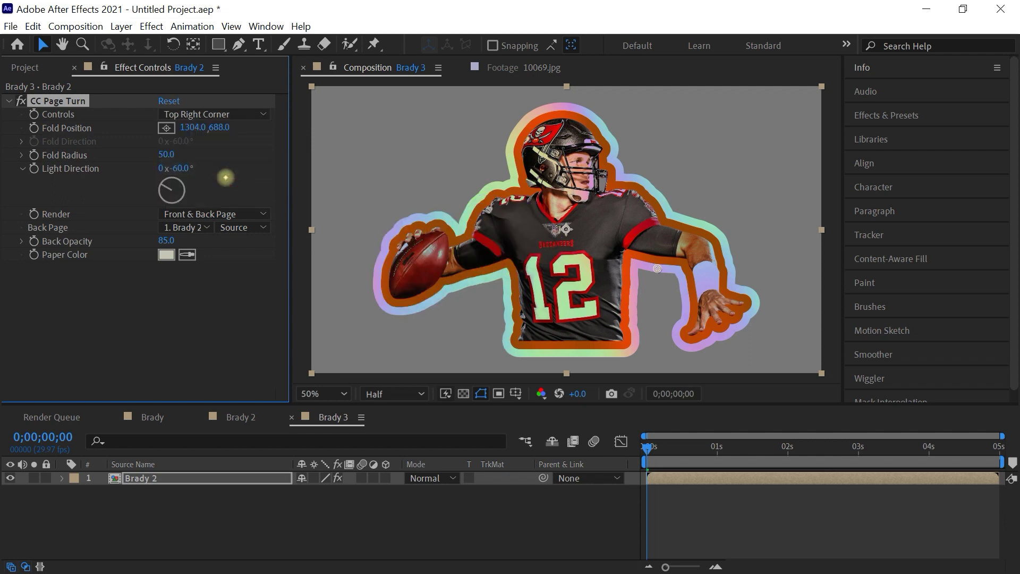
drag(659, 269, 416, 285)
Set the CC Page Turn Fold Radius to 75.
drag(165, 159, 232, 160)
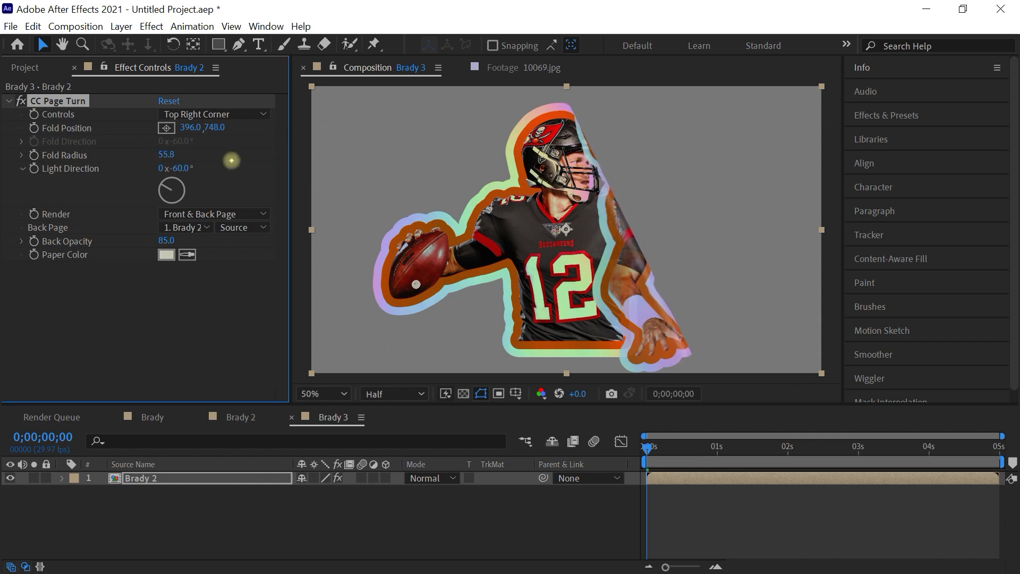
click(167, 154)
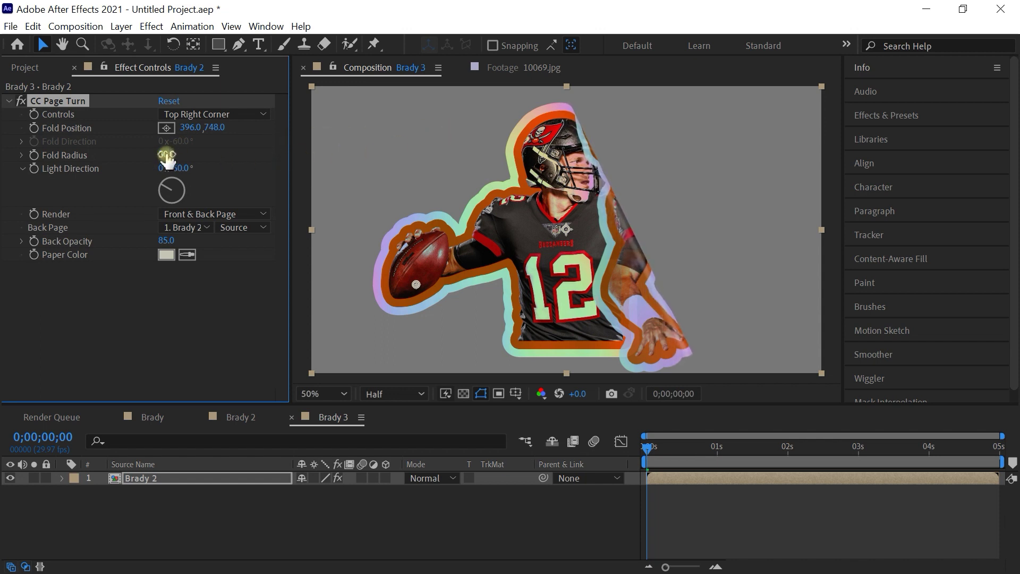
click(169, 147)
mouse_move(178, 168)
mouse_down()
mouse_move(175, 179)
mouse_move(239, 159)
mouse_move(189, 169)
mouse_move(222, 170)
mouse_up()
Undo the light direction change, then set Render to Front & Back Page, Back Page None, Back Opacity 100.
key(ctrl+z)
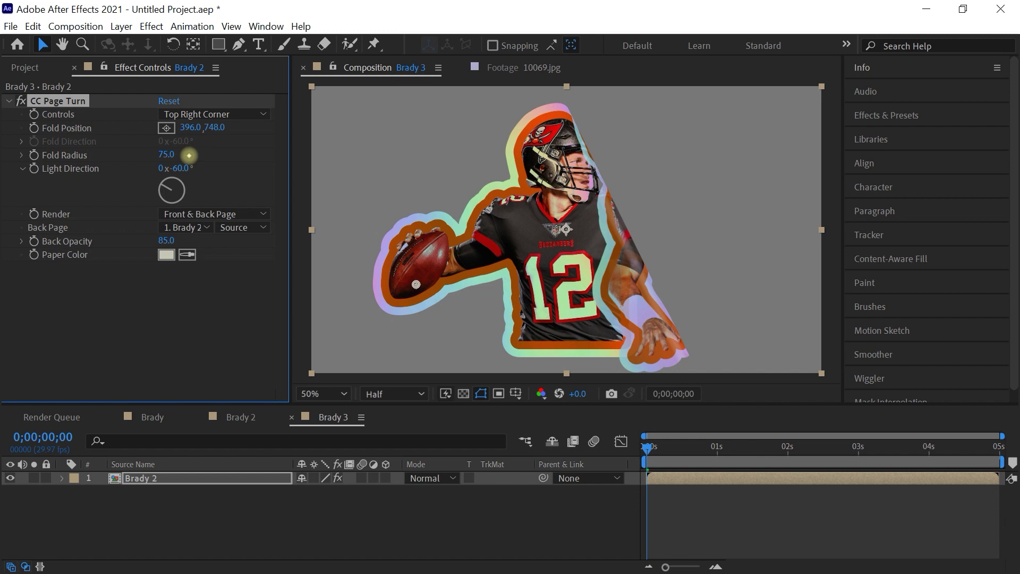
click(217, 214)
click(192, 246)
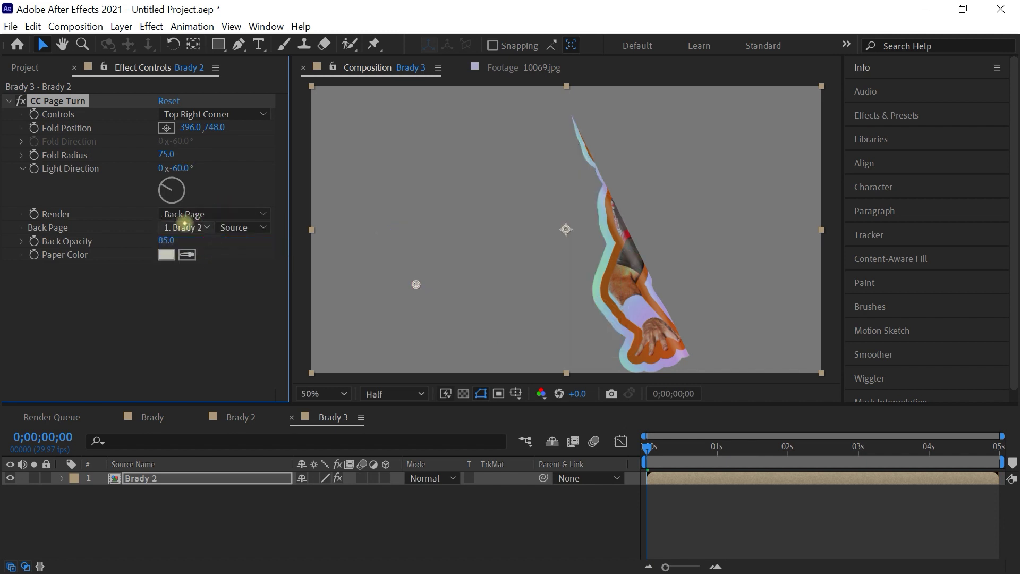
click(202, 213)
click(204, 264)
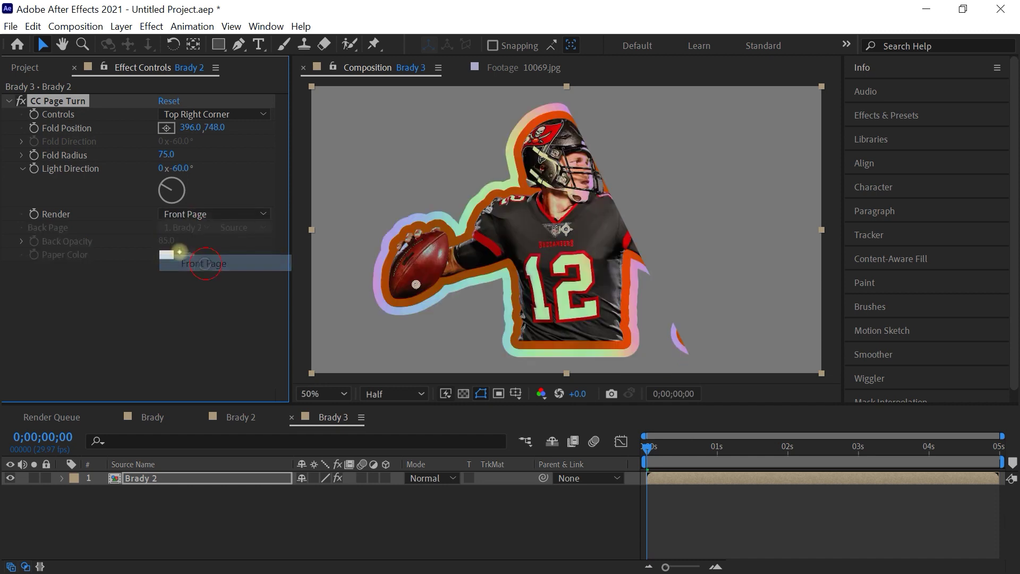
click(221, 214)
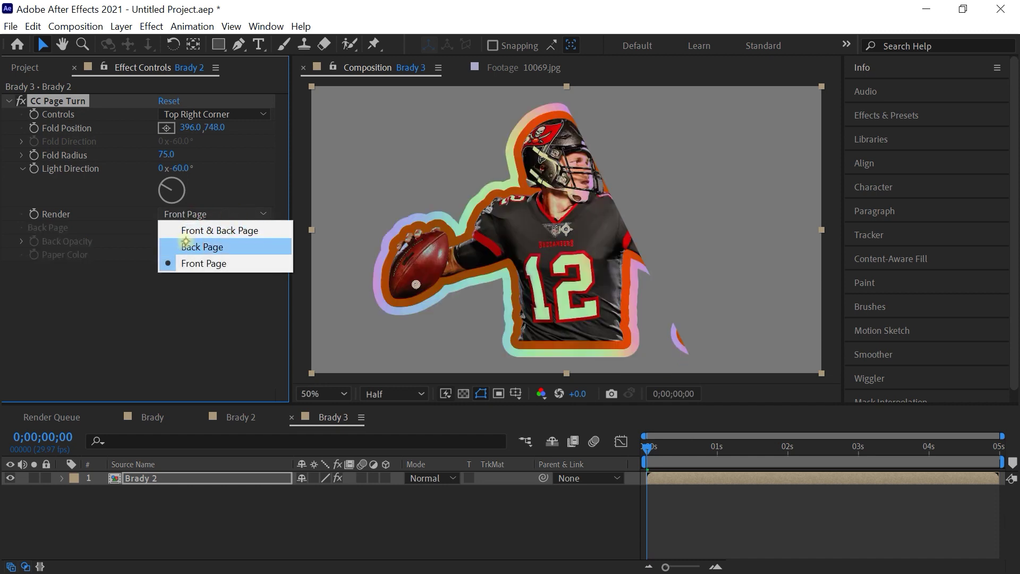
click(254, 232)
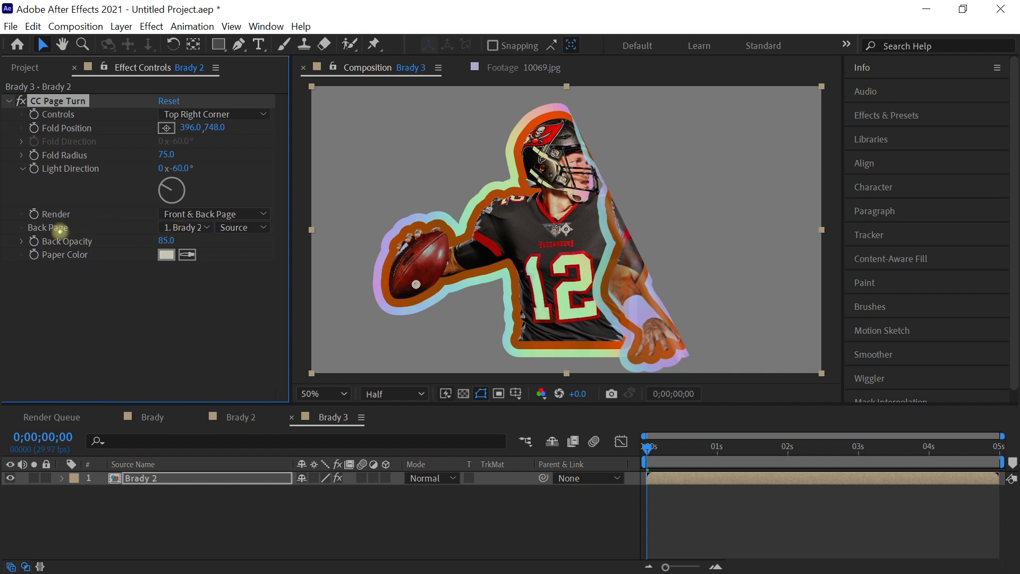
click(194, 228)
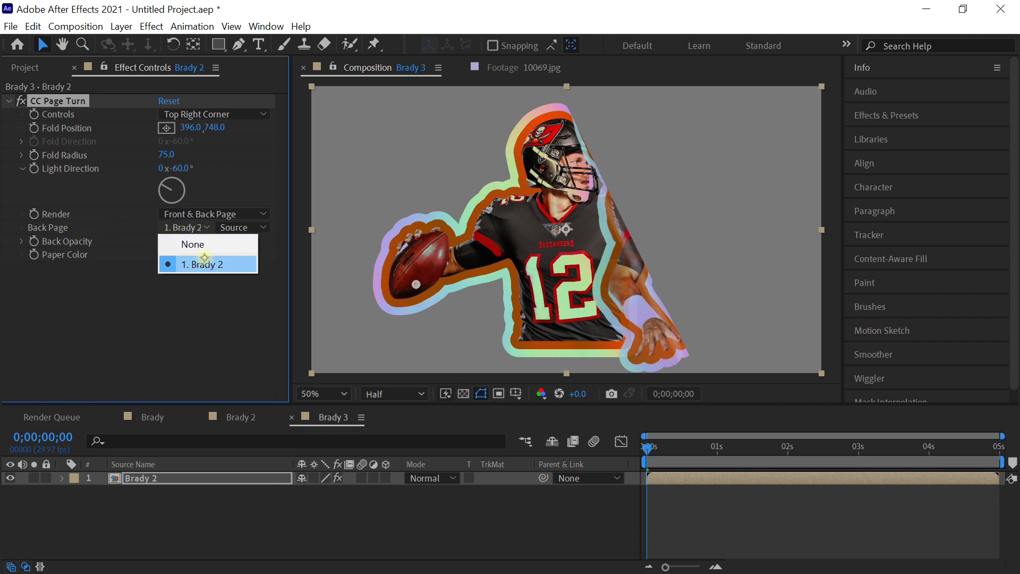
click(189, 244)
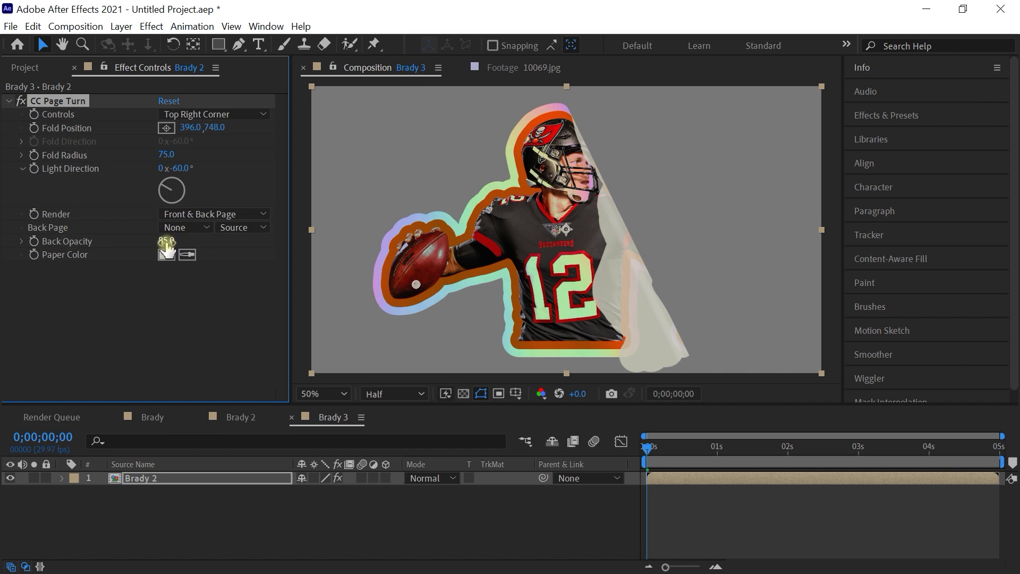
drag(164, 240, 177, 242)
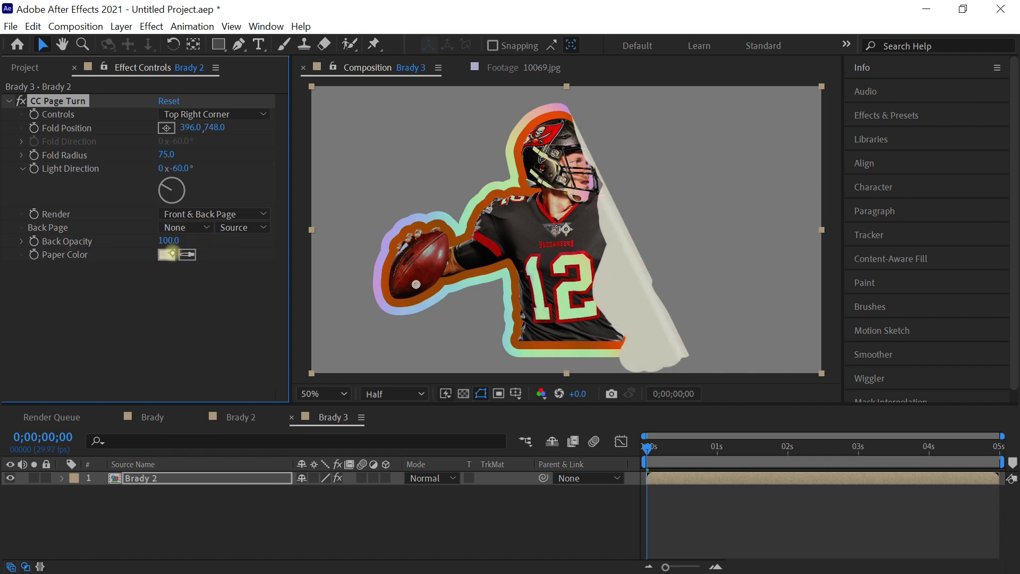
Set the page turn's Paper Color to light grey DEDED8.
click(167, 254)
mouse_move(562, 319)
mouse_down()
mouse_move(546, 321)
mouse_move(578, 448)
mouse_move(728, 321)
mouse_move(692, 316)
mouse_up()
drag(714, 269, 764, 324)
mouse_move(672, 444)
mouse_down()
mouse_move(596, 485)
mouse_move(592, 533)
mouse_move(600, 372)
mouse_up()
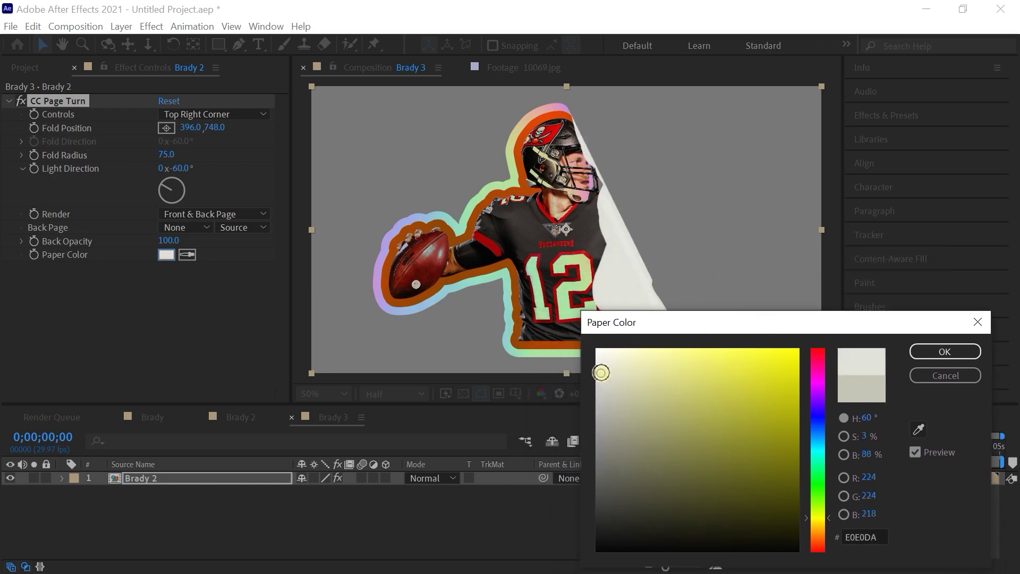
click(951, 348)
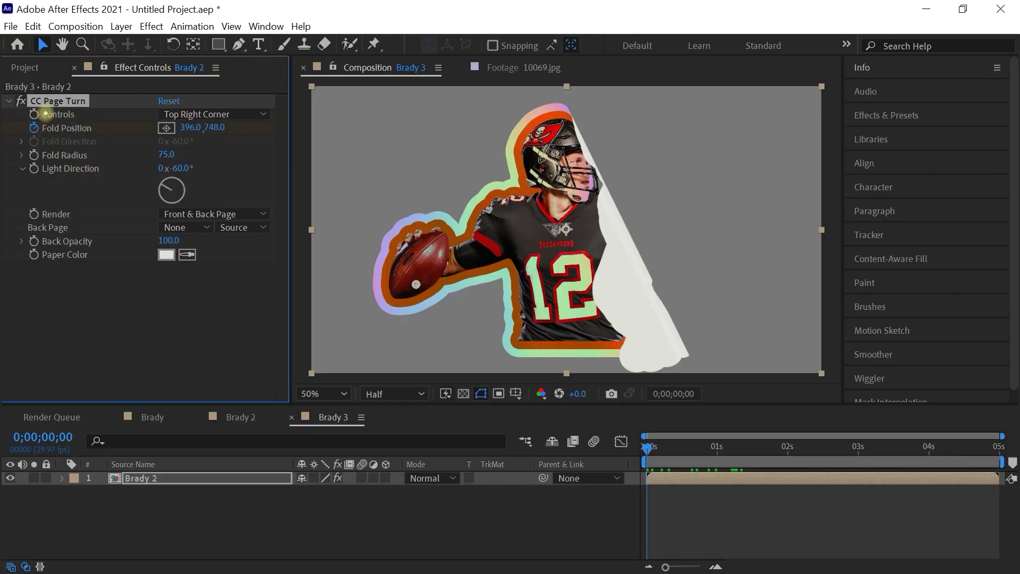
At 1 second, set Fold Position to 1464,556 so the sticker is fully uncurled.
mouse_move(648, 447)
mouse_down()
mouse_move(724, 448)
mouse_move(645, 449)
mouse_up()
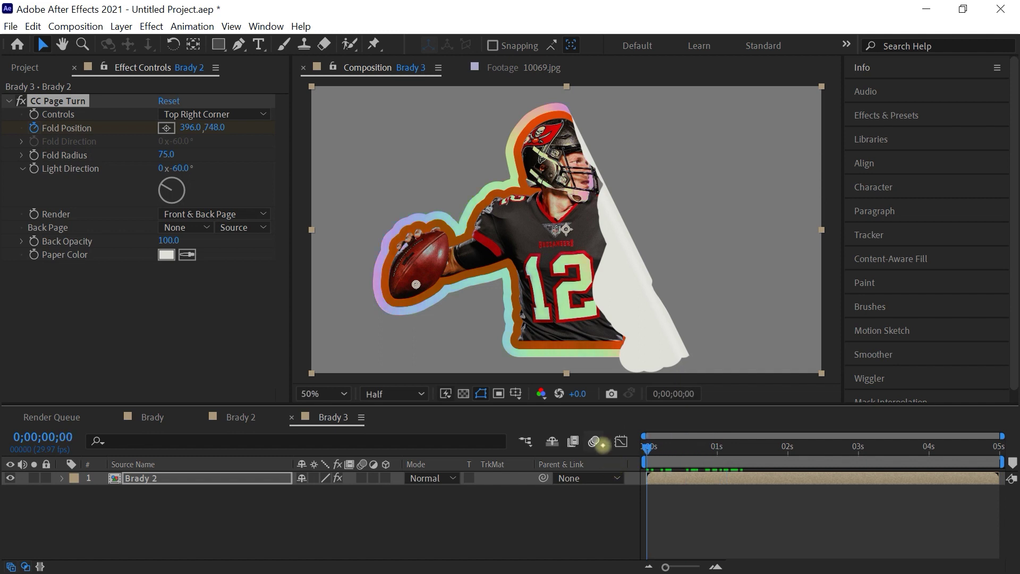
key(u)
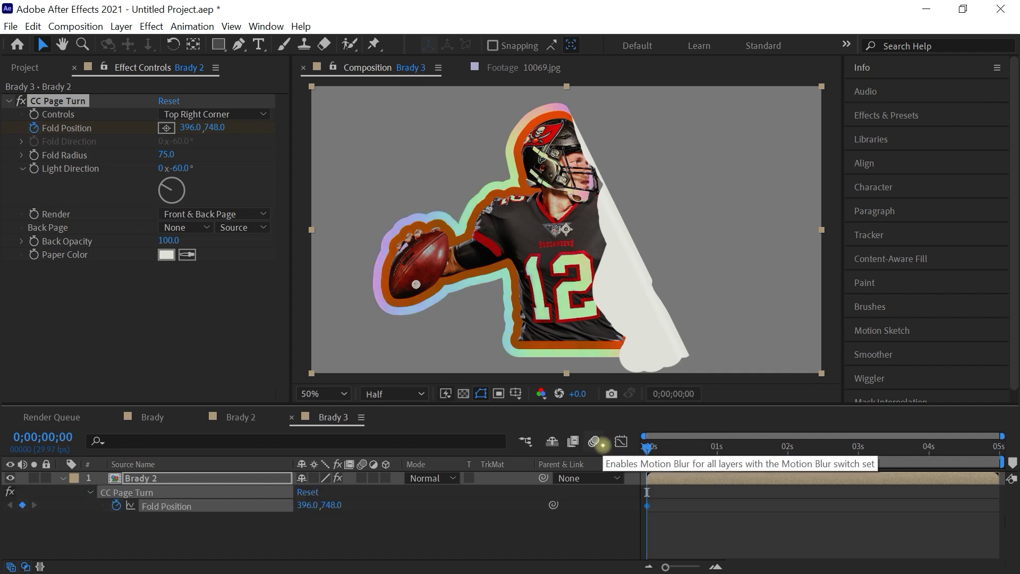
drag(649, 446, 715, 449)
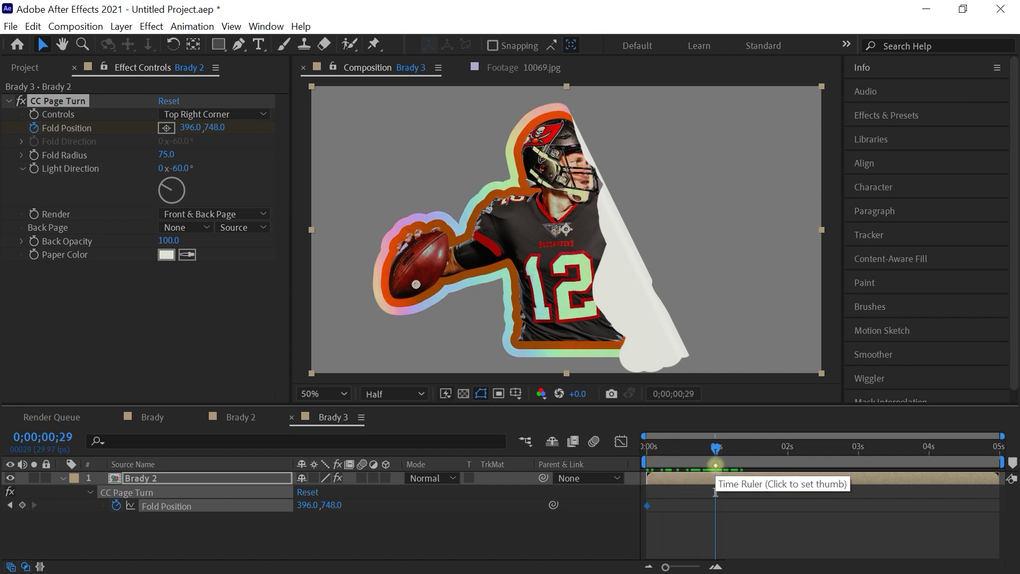
drag(715, 492, 717, 492)
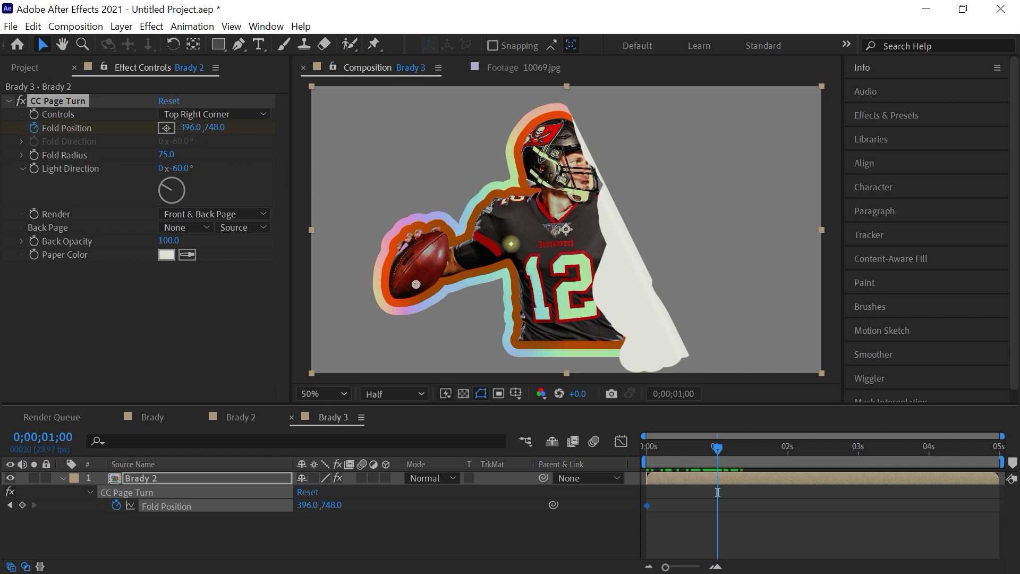
drag(419, 284, 700, 233)
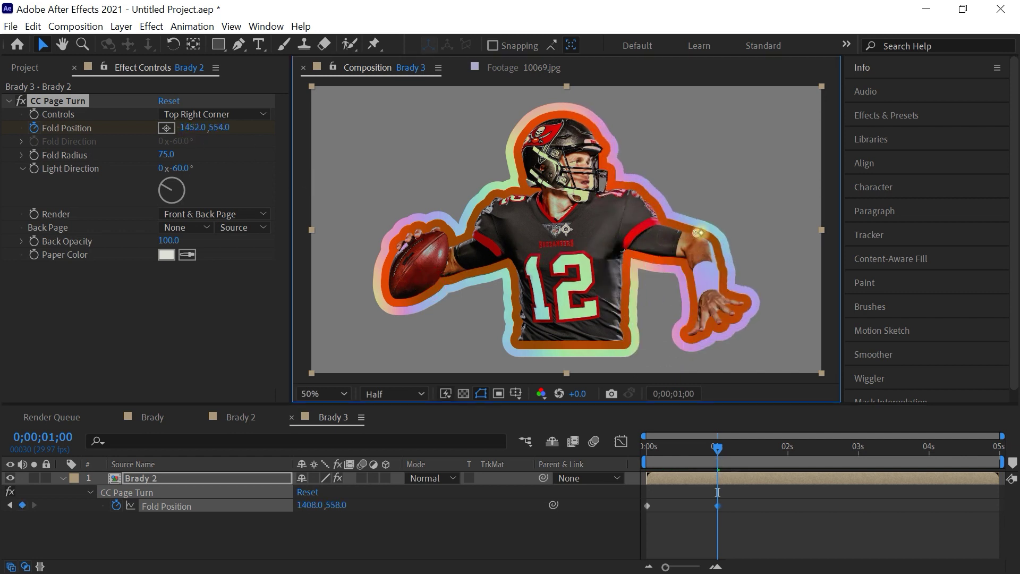
At the first frame, move Fold Position off the lower left to -1766,1704.
drag(691, 447, 622, 449)
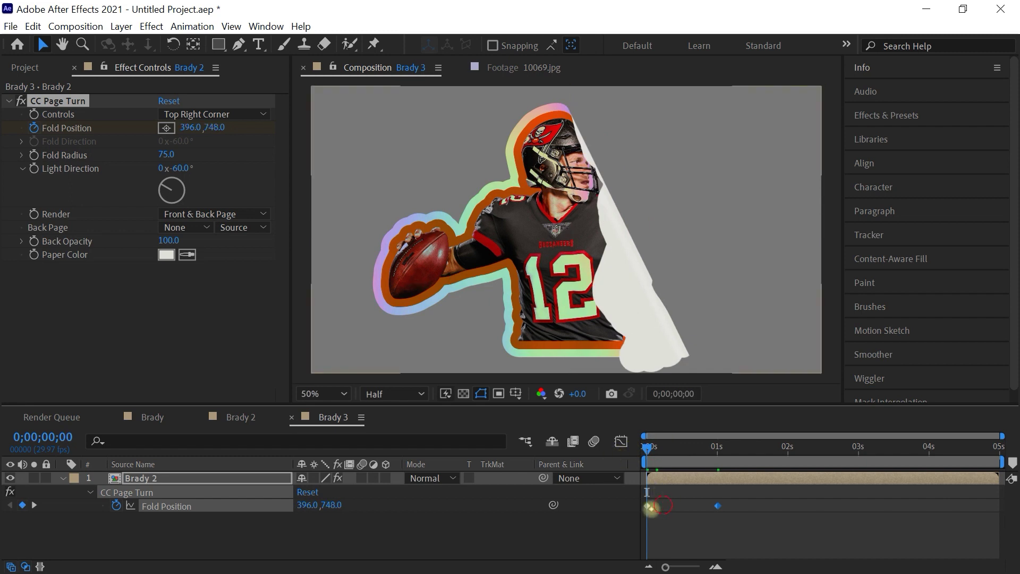
key(comma)
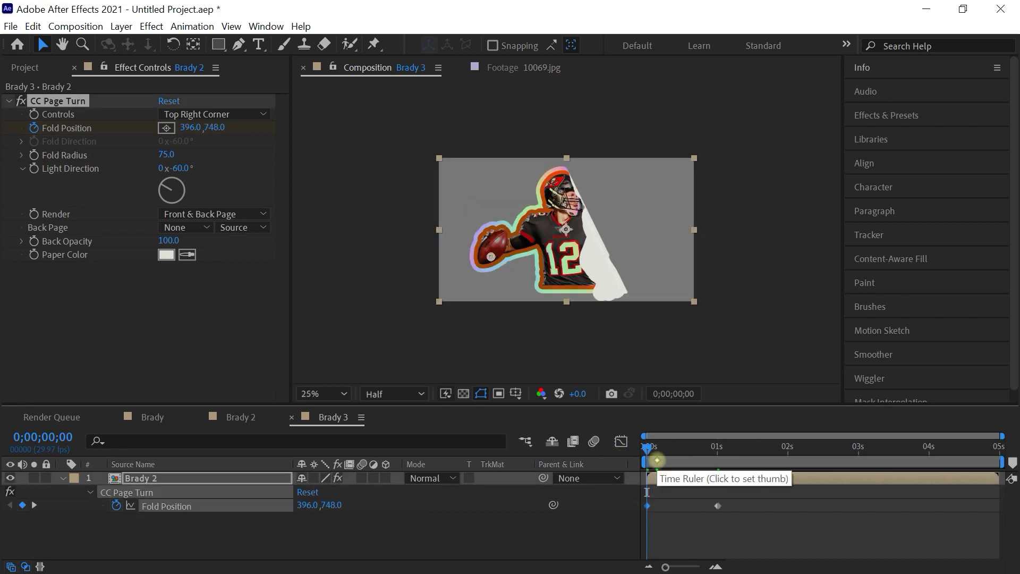
drag(492, 257, 280, 323)
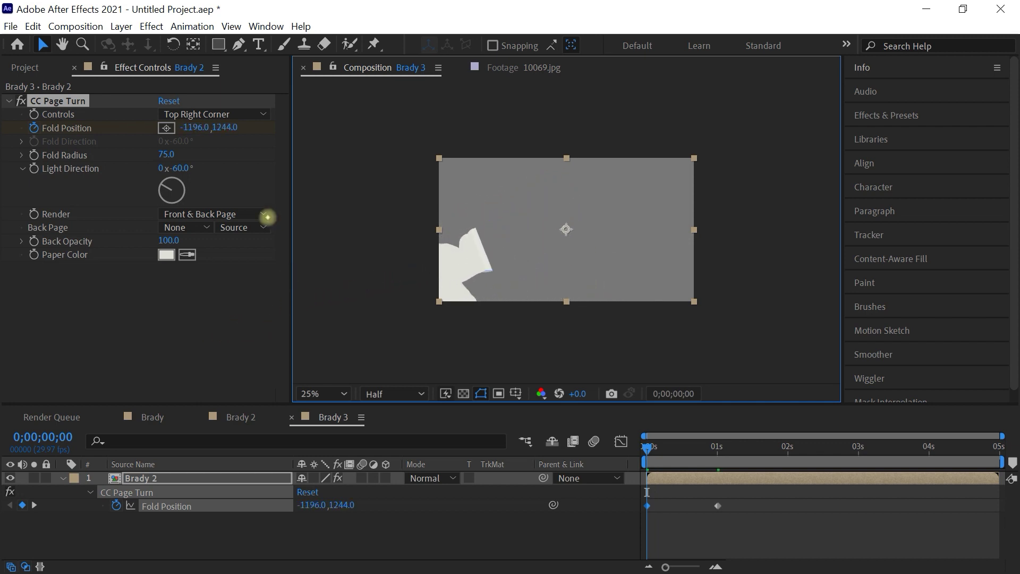
drag(189, 128, 154, 141)
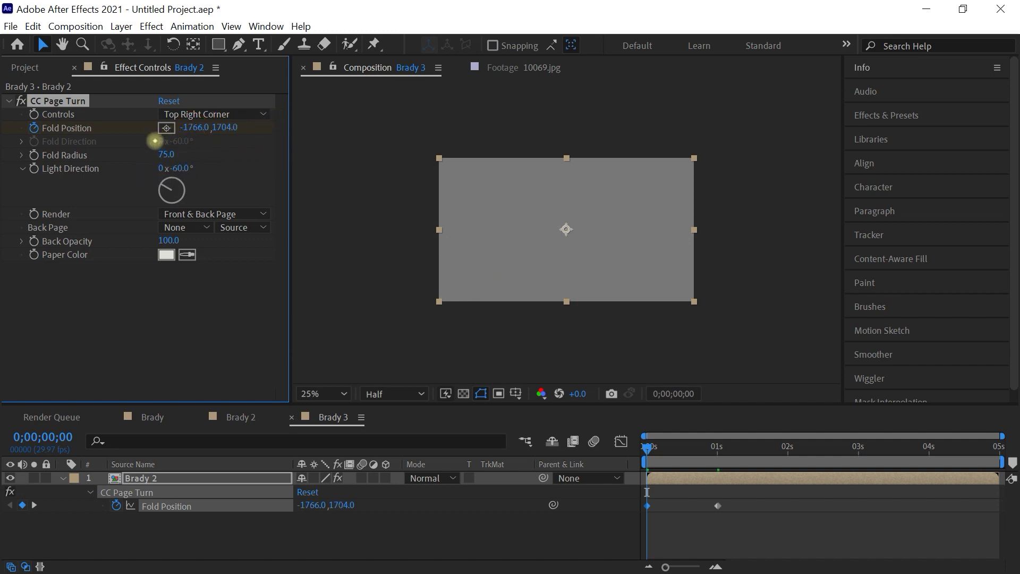
Preview the page-turn peel animation from the first frame.
key(space)
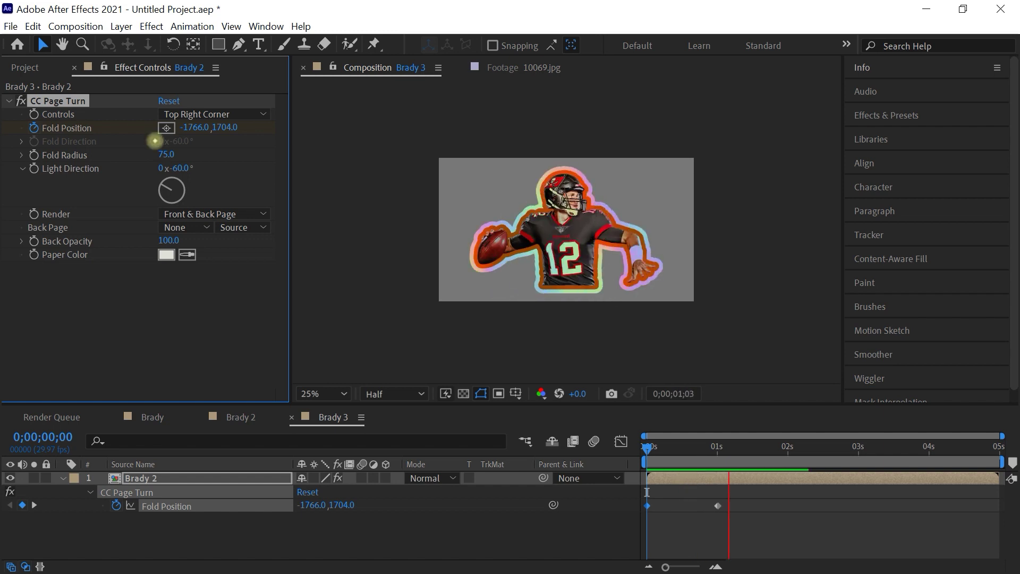
click(609, 462)
key(period)
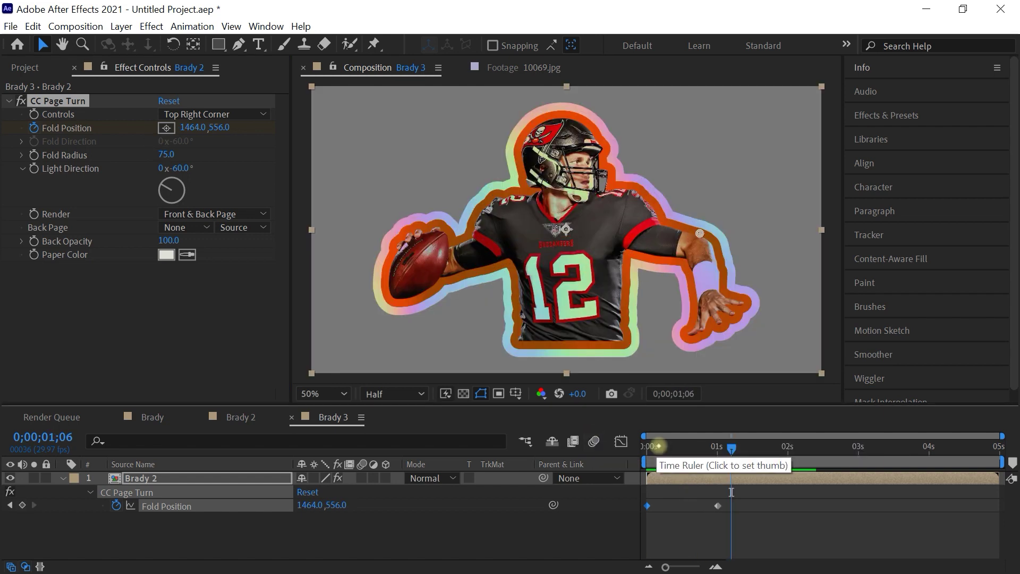
key(Home)
key(space)
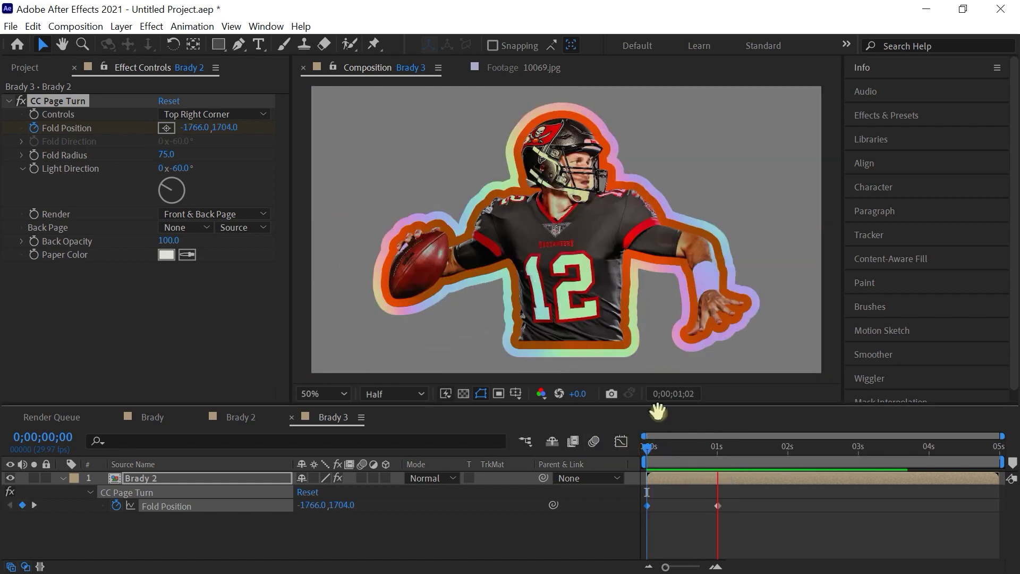
click(683, 455)
key(space)
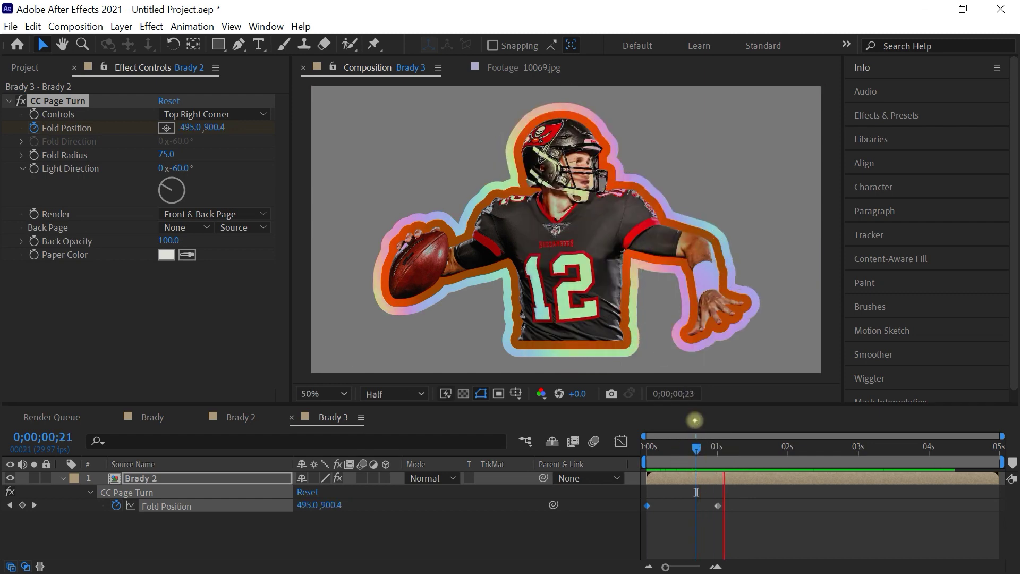
click(151, 26)
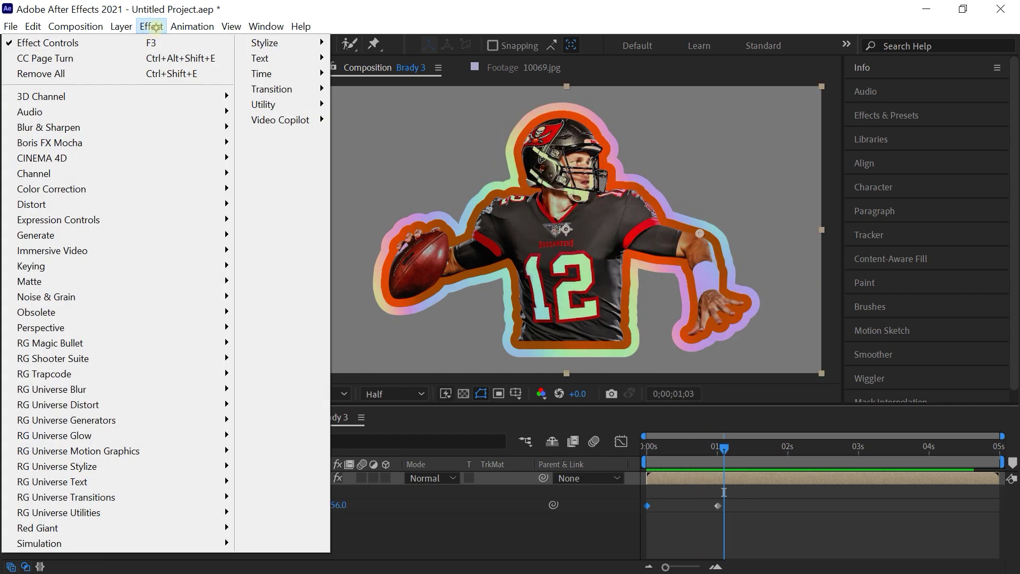
Add a Drop Shadow at 35% opacity, distance 20, softness 15, and preview it from the start.
mouse_move(196, 328)
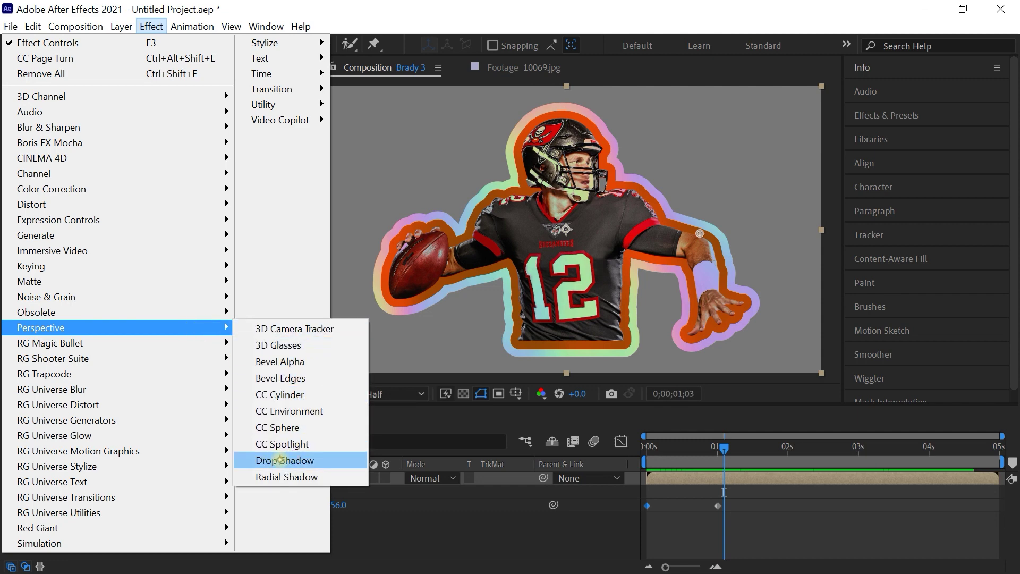
click(329, 465)
click(167, 295)
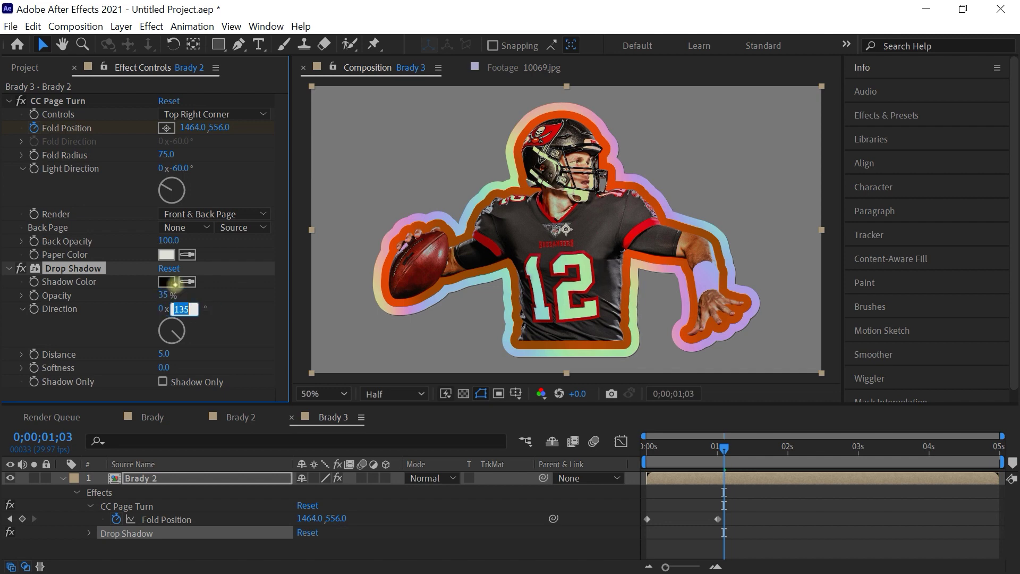
key(Tab)
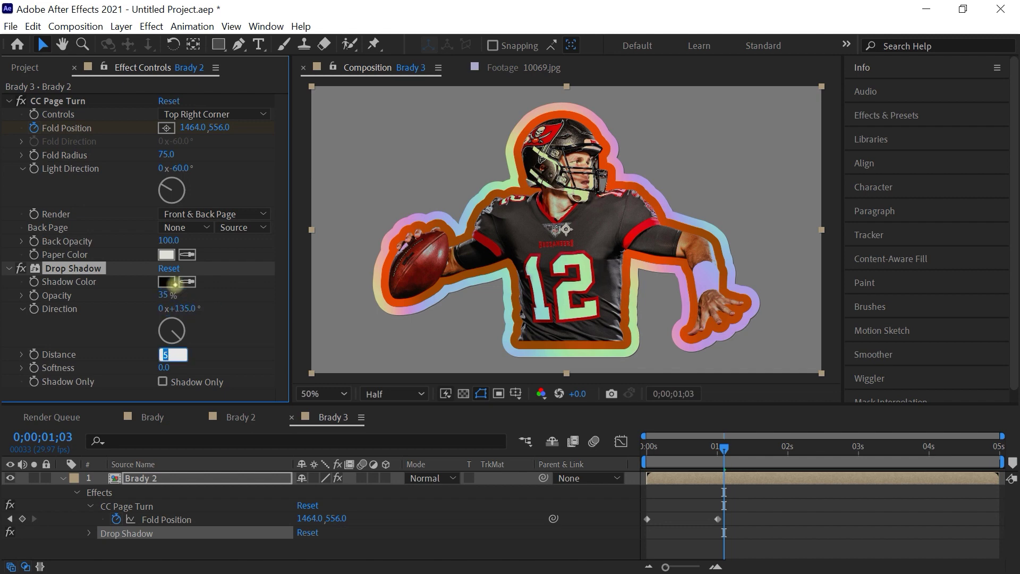
key(Tab)
text(15)
click(174, 284)
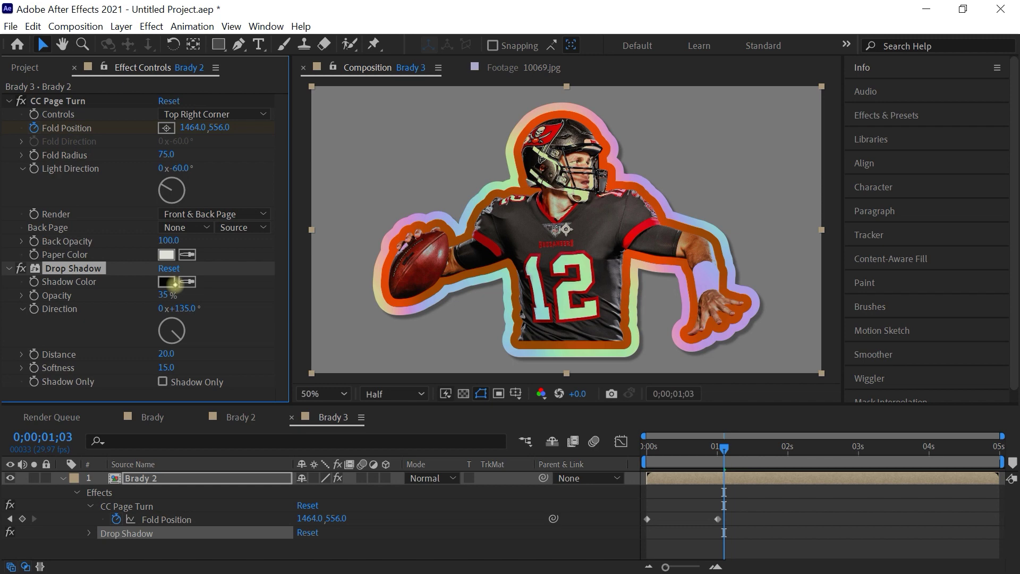
drag(723, 448, 633, 453)
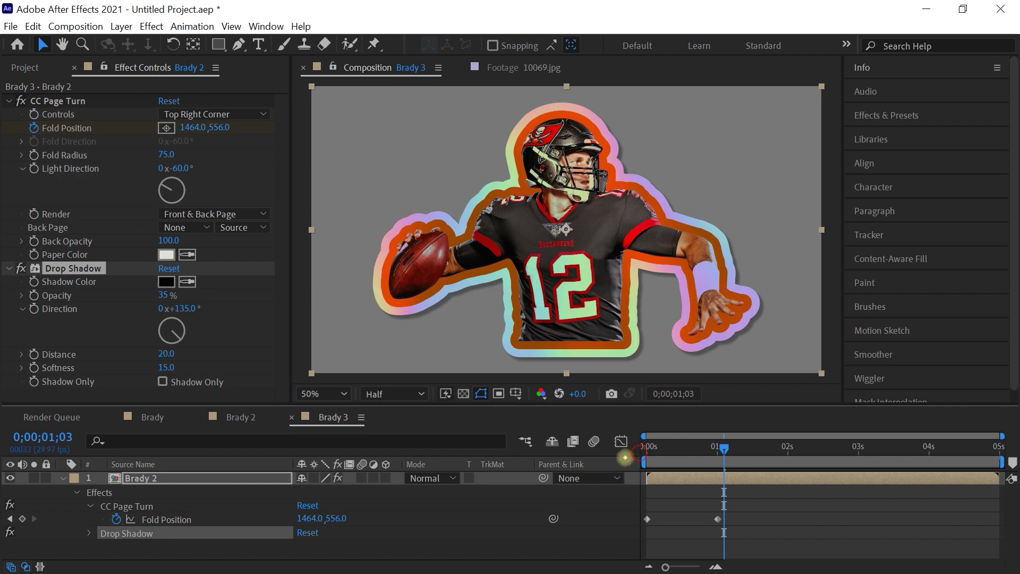
key(space)
key(space)
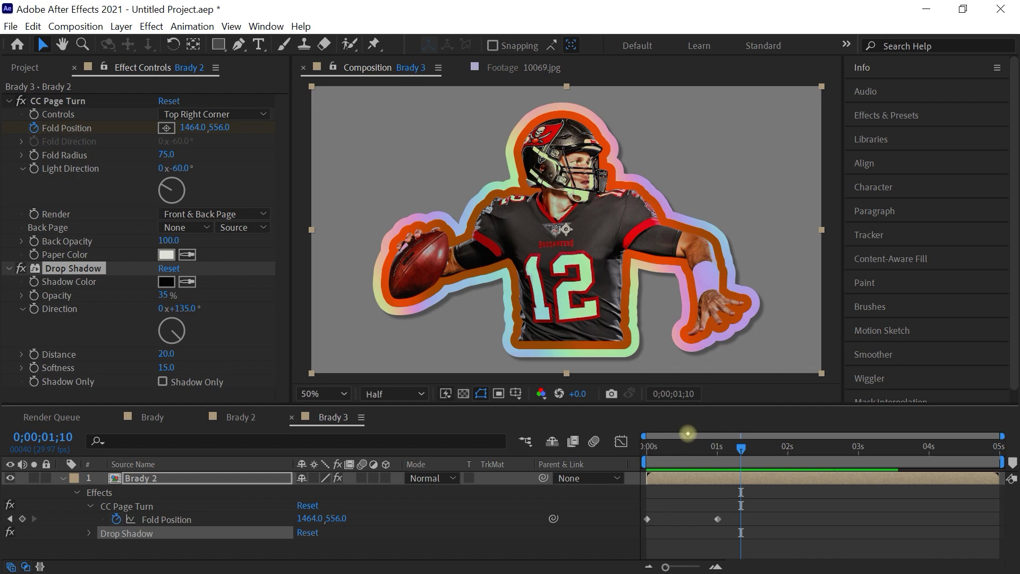
Apply CC Light Sweep to the Brady 2 sticker.
click(151, 26)
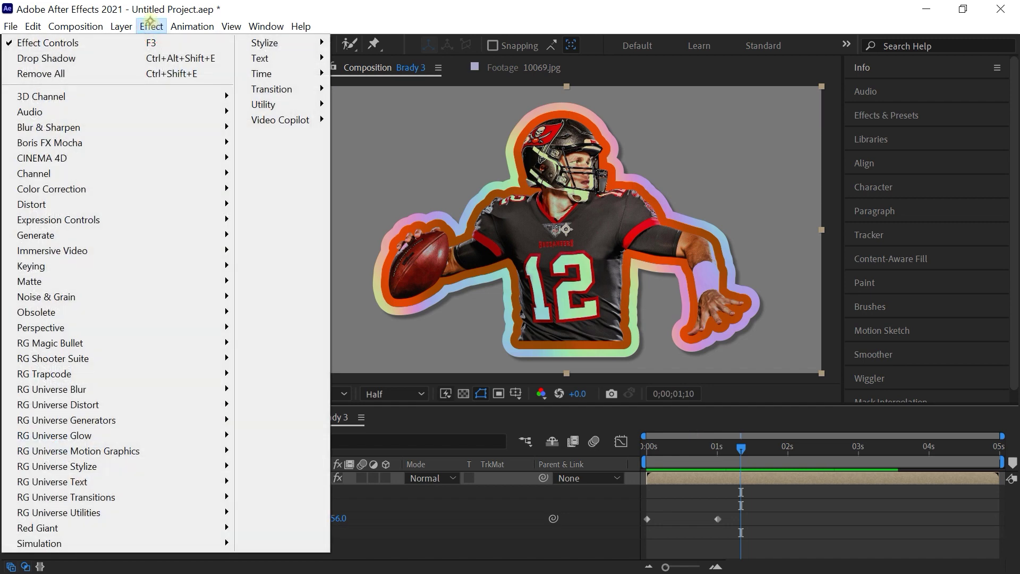
mouse_move(195, 234)
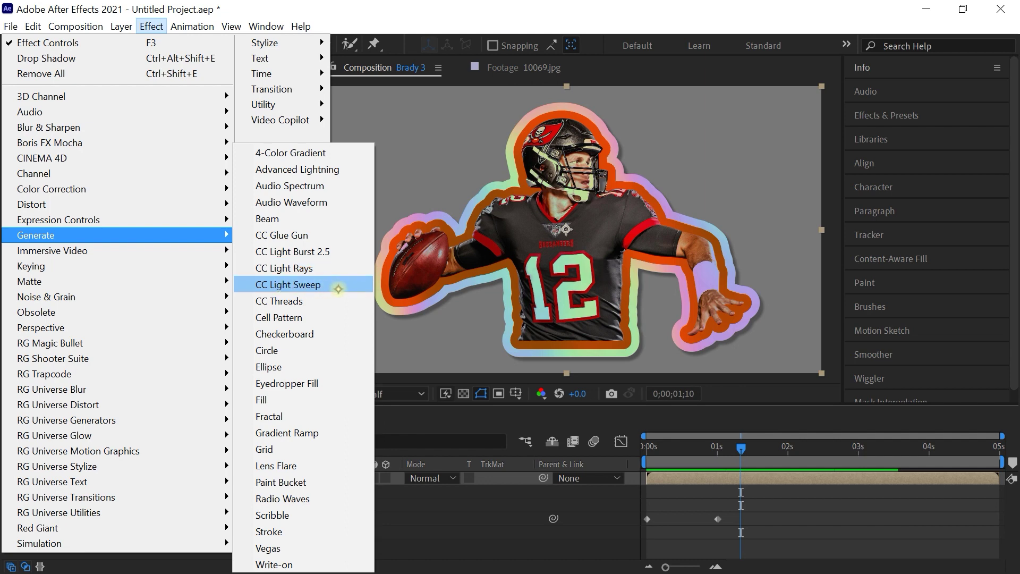
click(338, 289)
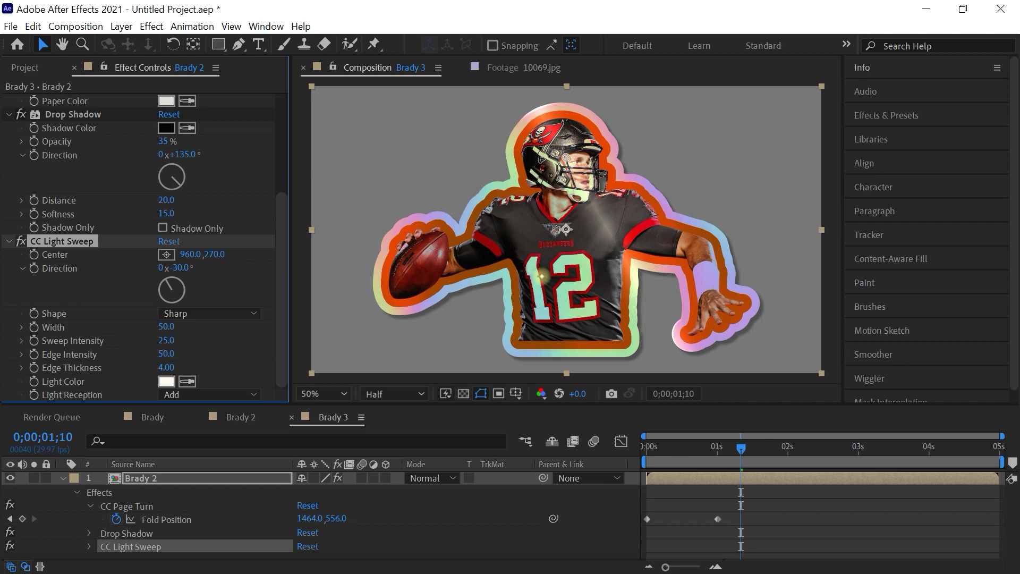
mouse_move(163, 346)
mouse_down()
mouse_move(230, 339)
mouse_move(205, 344)
mouse_up()
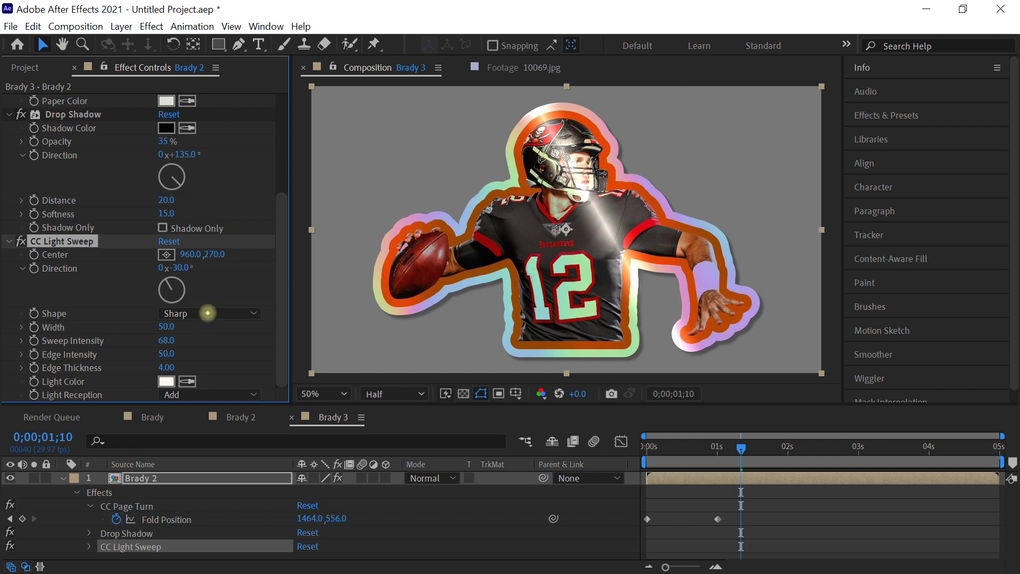
Set the light sweep Shape to Smooth, Width 35 and Sweep Intensity 50.
click(206, 312)
click(212, 347)
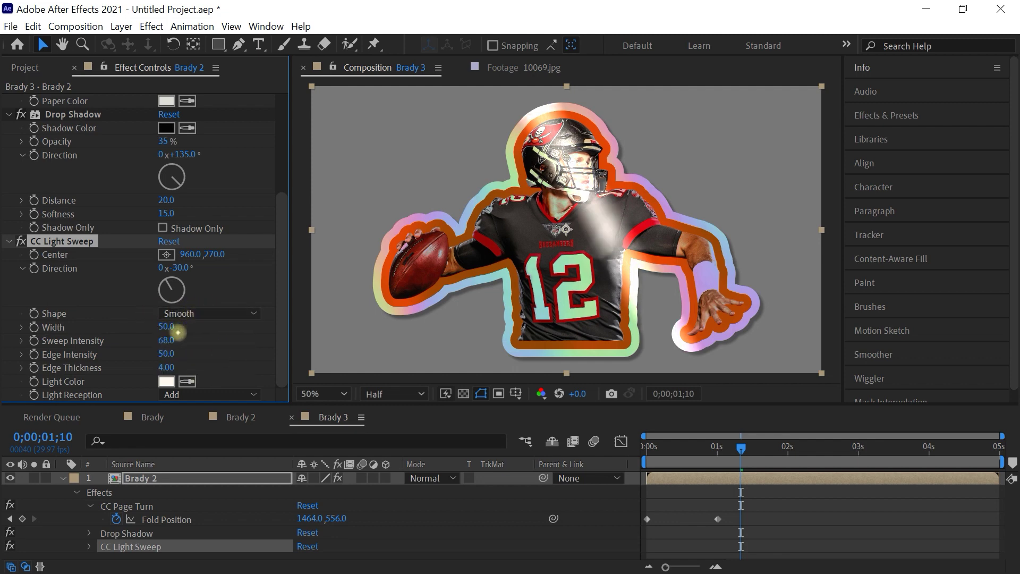
drag(169, 332, 143, 337)
click(168, 340)
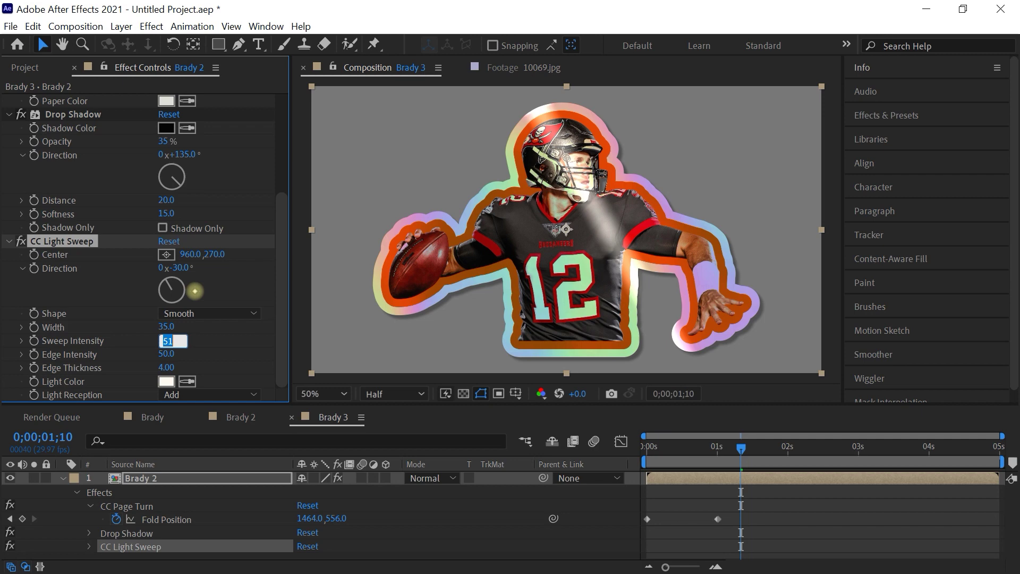
key(Return)
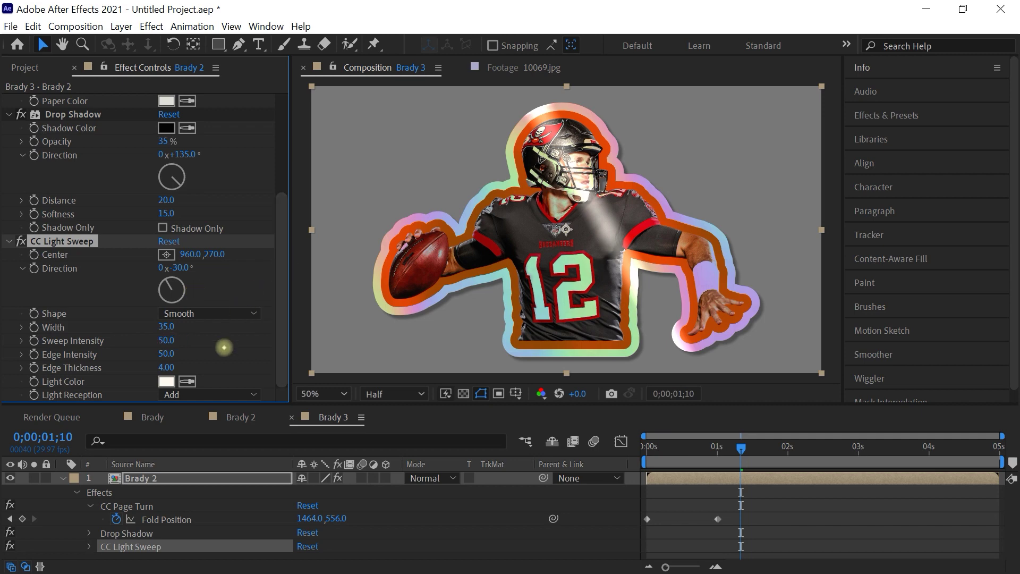
Try the Light Reception options, settling on Composite.
click(183, 395)
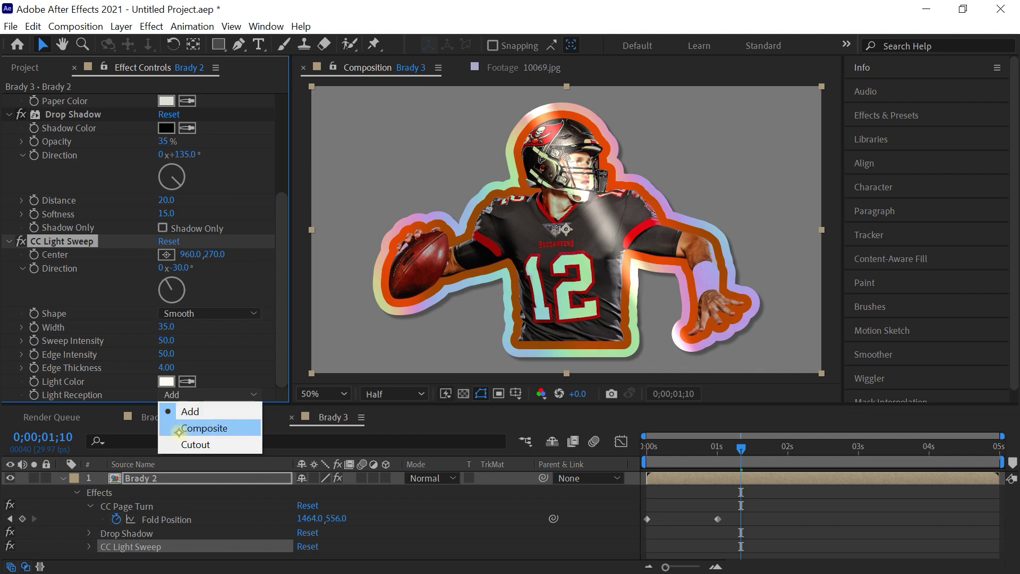
click(207, 426)
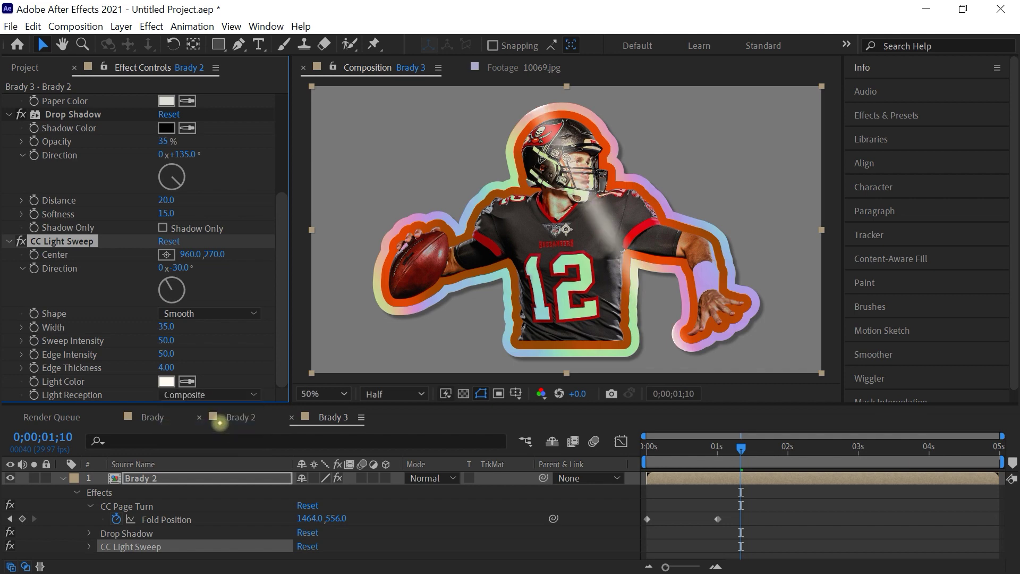
click(205, 394)
click(205, 443)
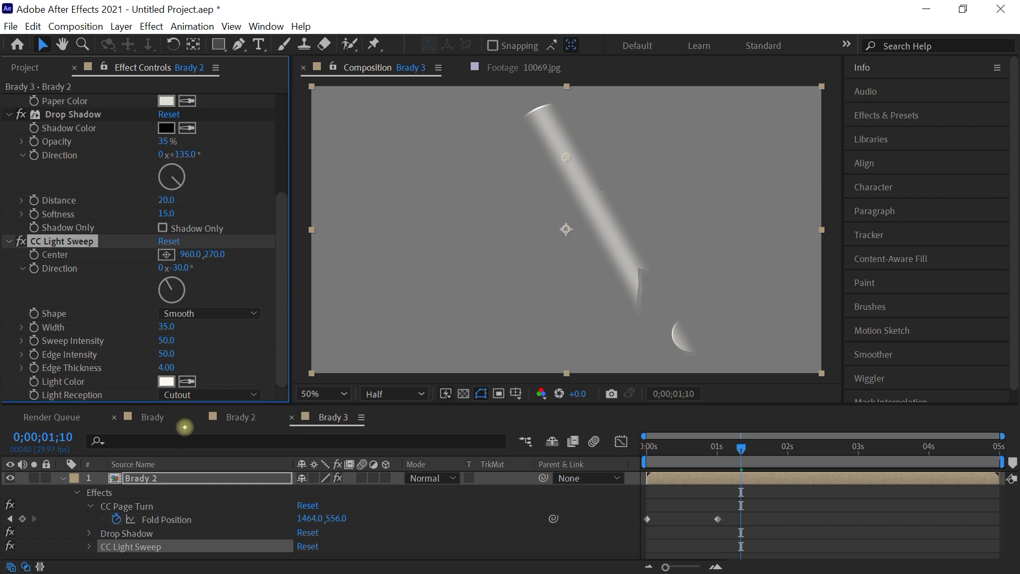
click(205, 394)
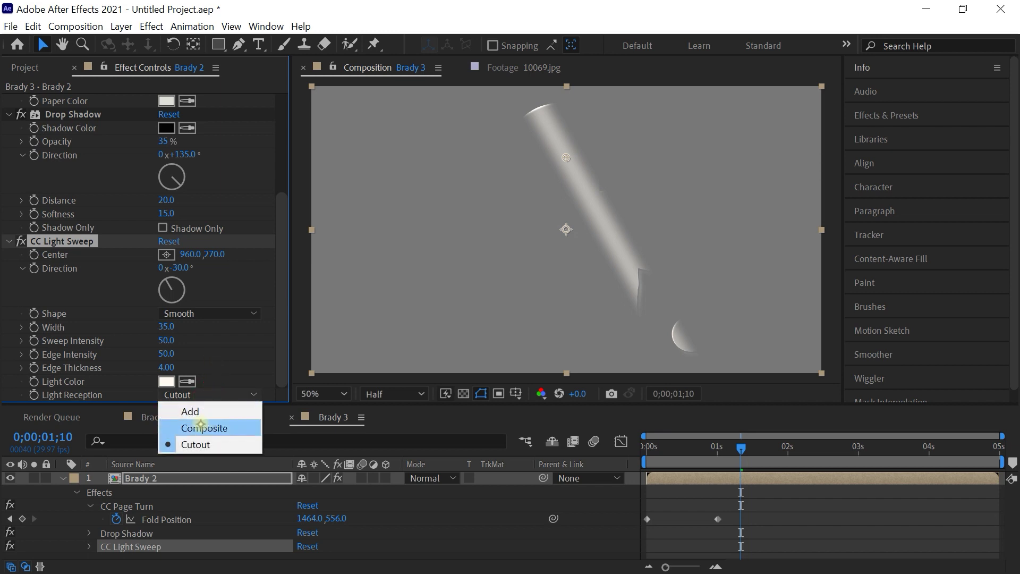
click(203, 428)
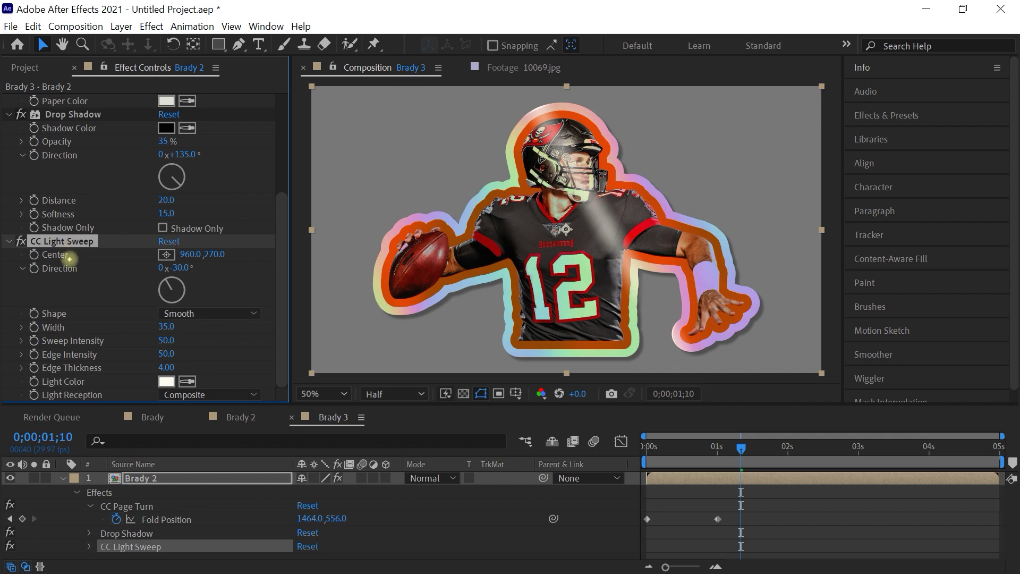
Keyframe the light sweep Center from 60,270 at 0s to 1536,270 at the last frame.
drag(750, 444, 614, 471)
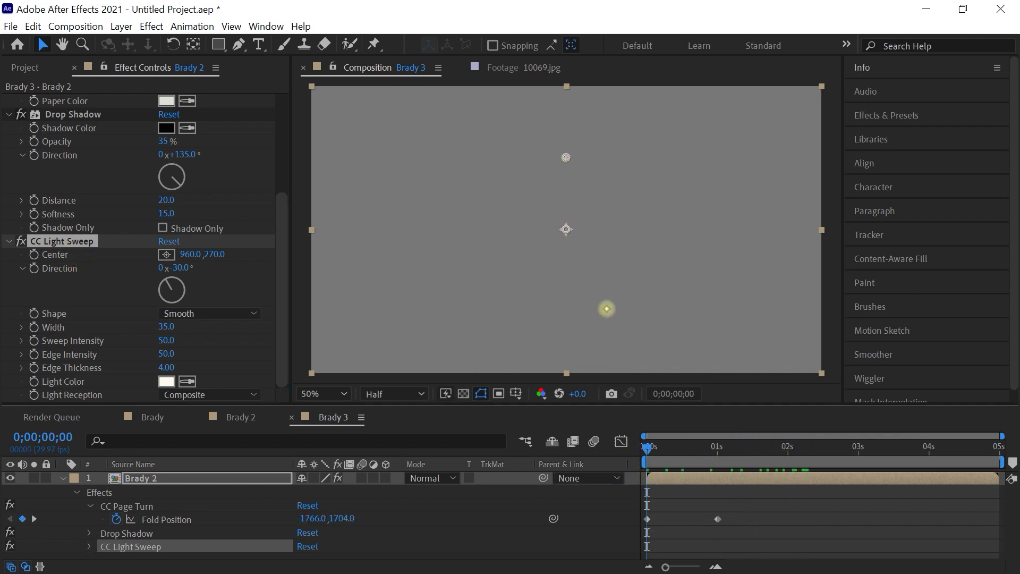
click(35, 254)
drag(567, 157, 323, 183)
drag(687, 450, 1012, 451)
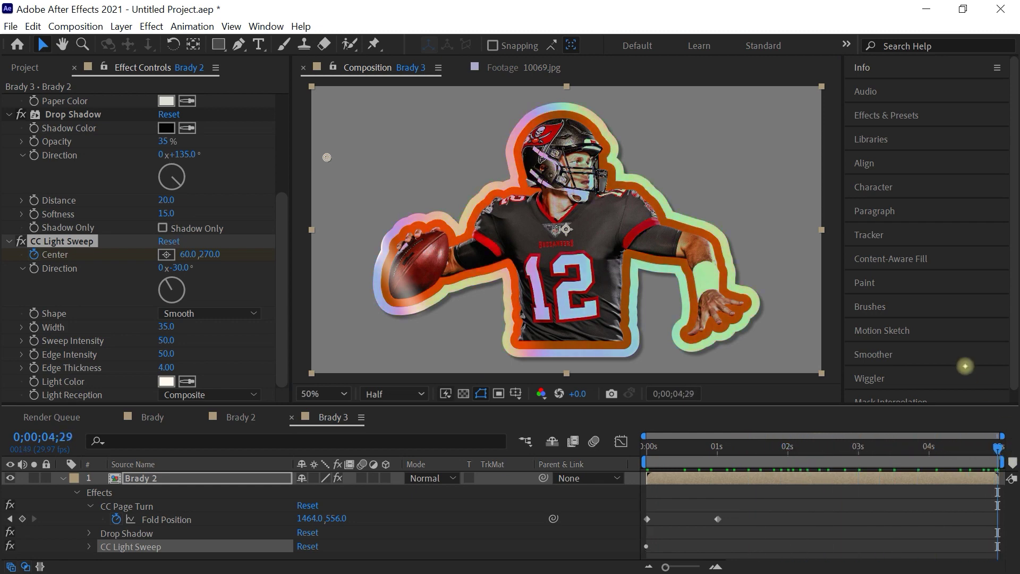
drag(330, 158, 720, 158)
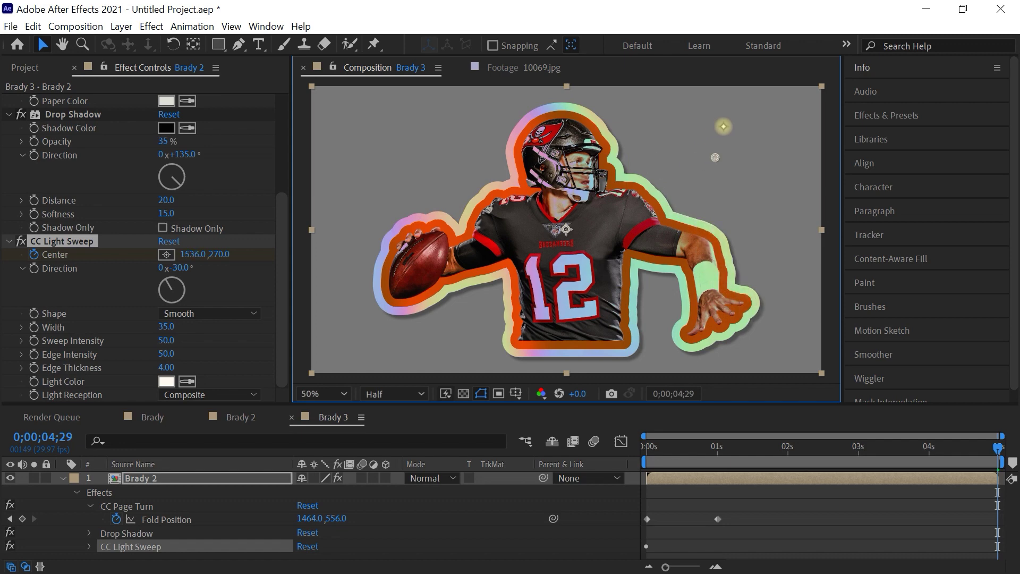
drag(670, 446, 766, 447)
Set the light sweep Width to 50 and preview the glint from the start.
drag(167, 332, 184, 327)
click(168, 330)
text(50)
key(Return)
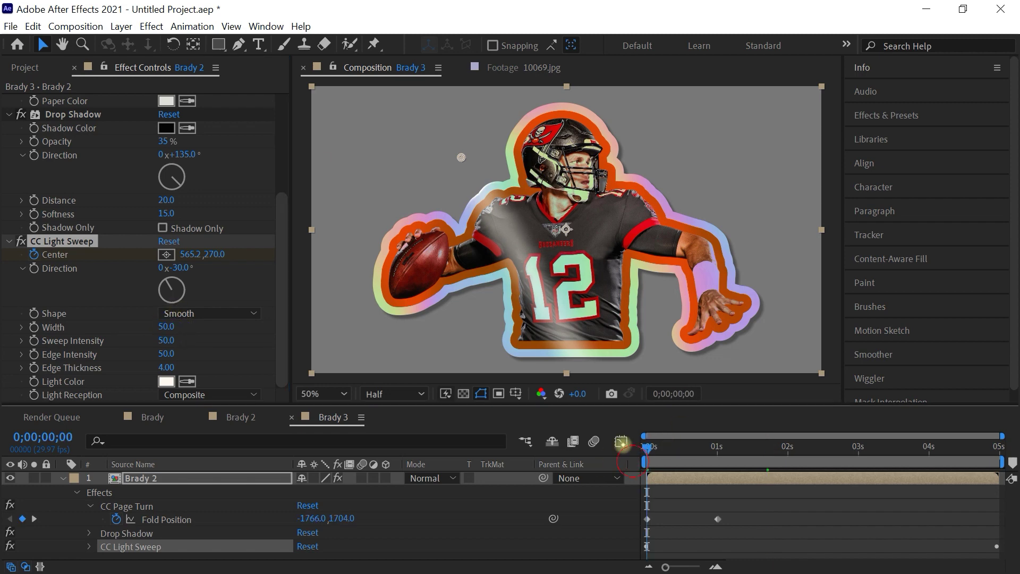
click(646, 445)
key(space)
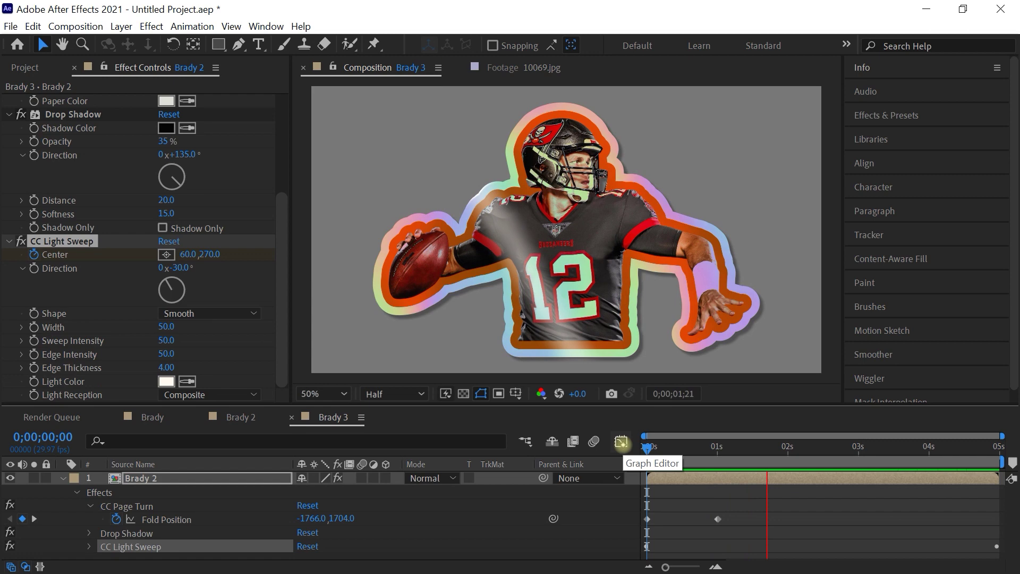